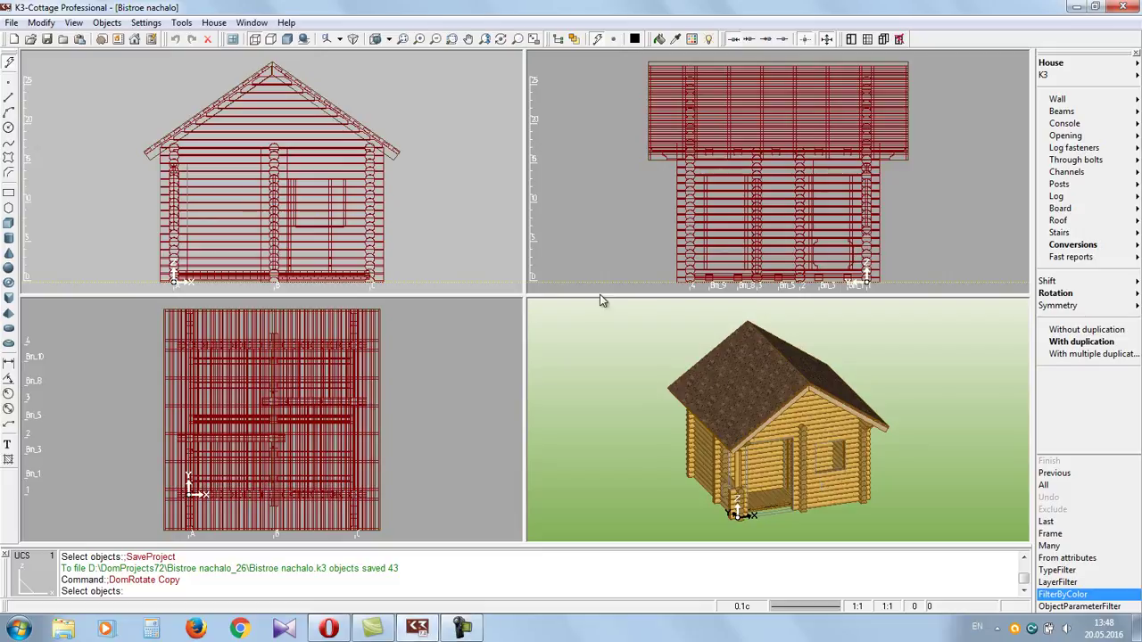
Enlarge the 3D viewport, then use dview to rotate the cabin and zoom closer
left_click_drag(526, 295, 330, 221)
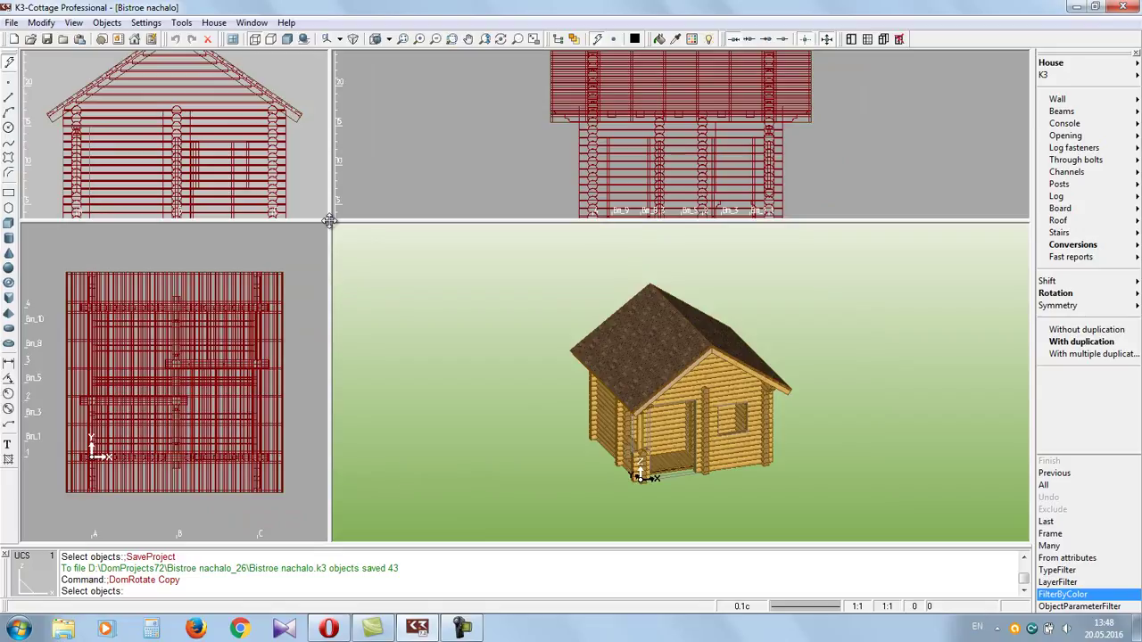
left_click(472, 99)
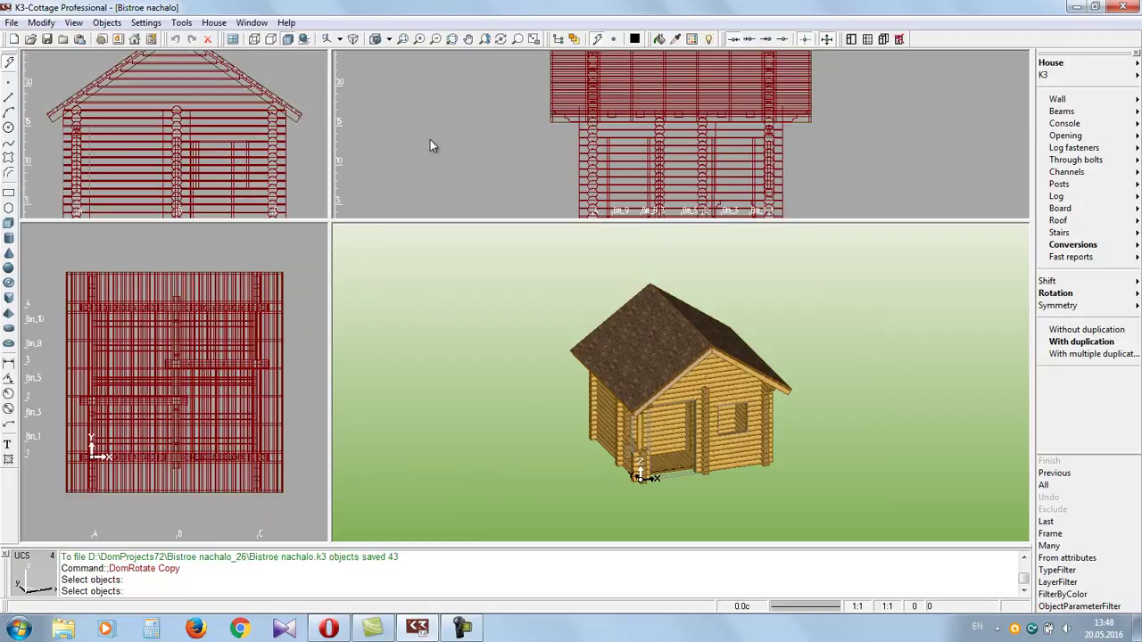
left_click(502, 43)
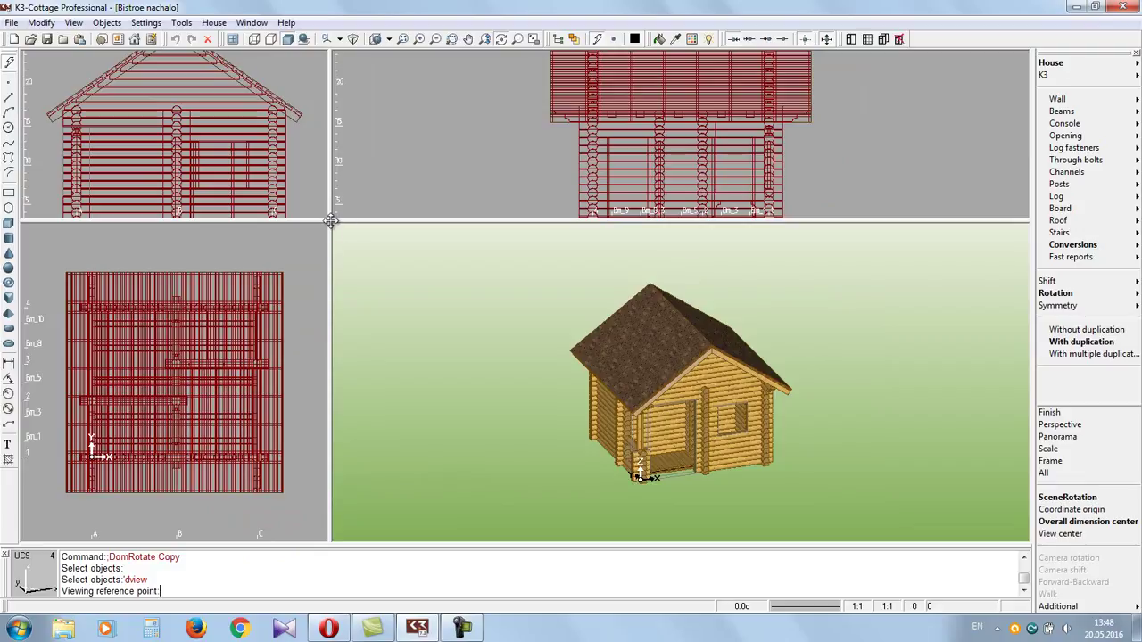
left_click_drag(330, 220, 371, 190)
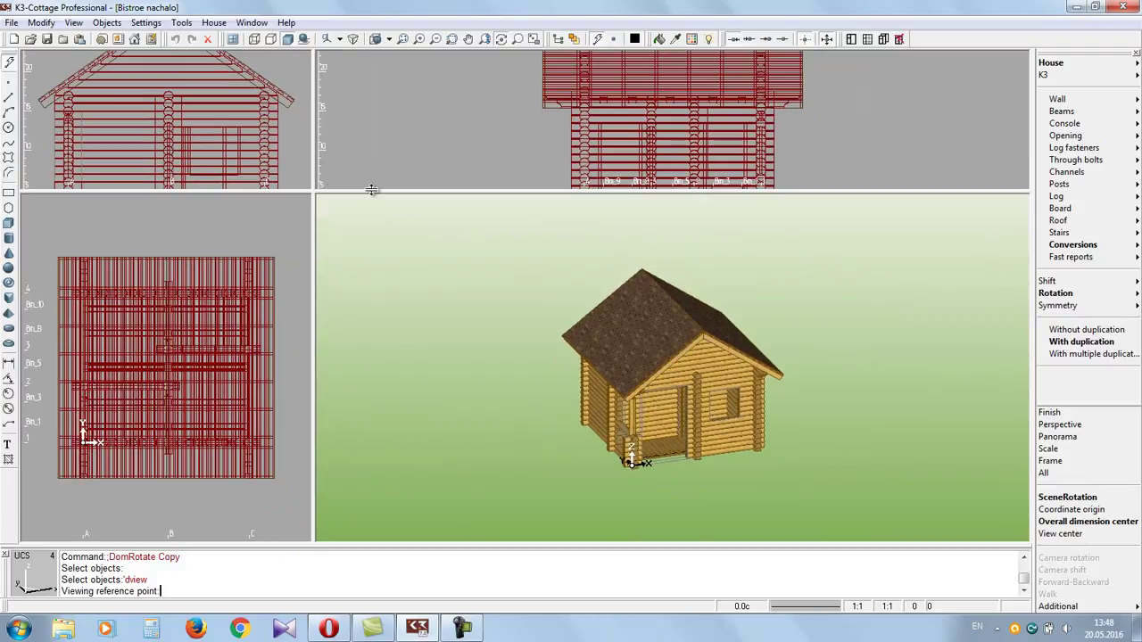
left_click(695, 404)
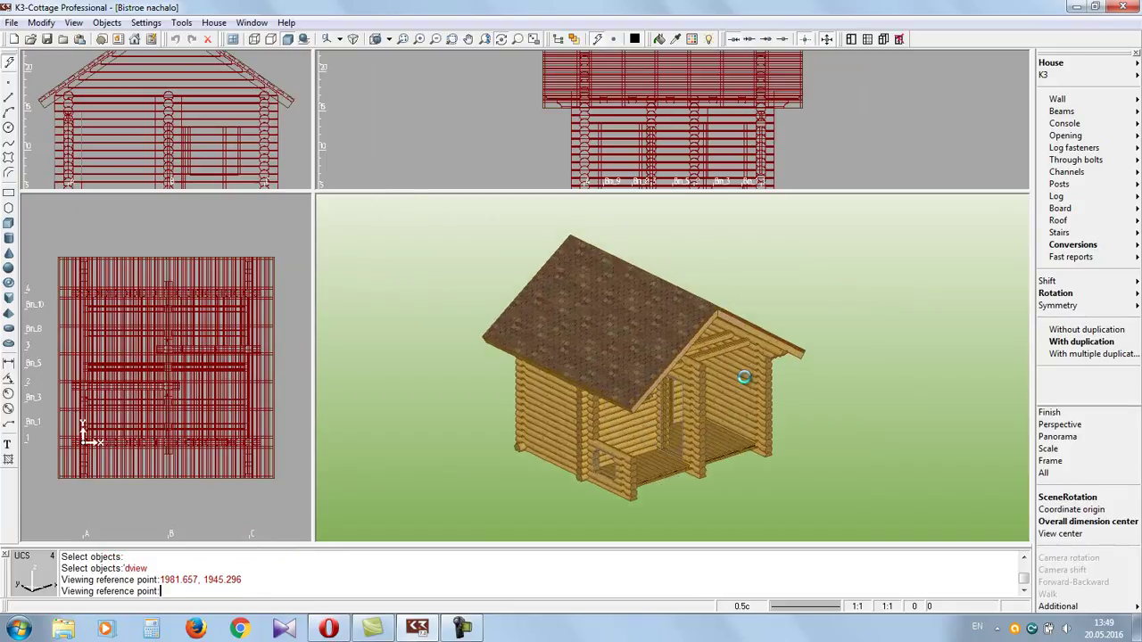
left_click(821, 408)
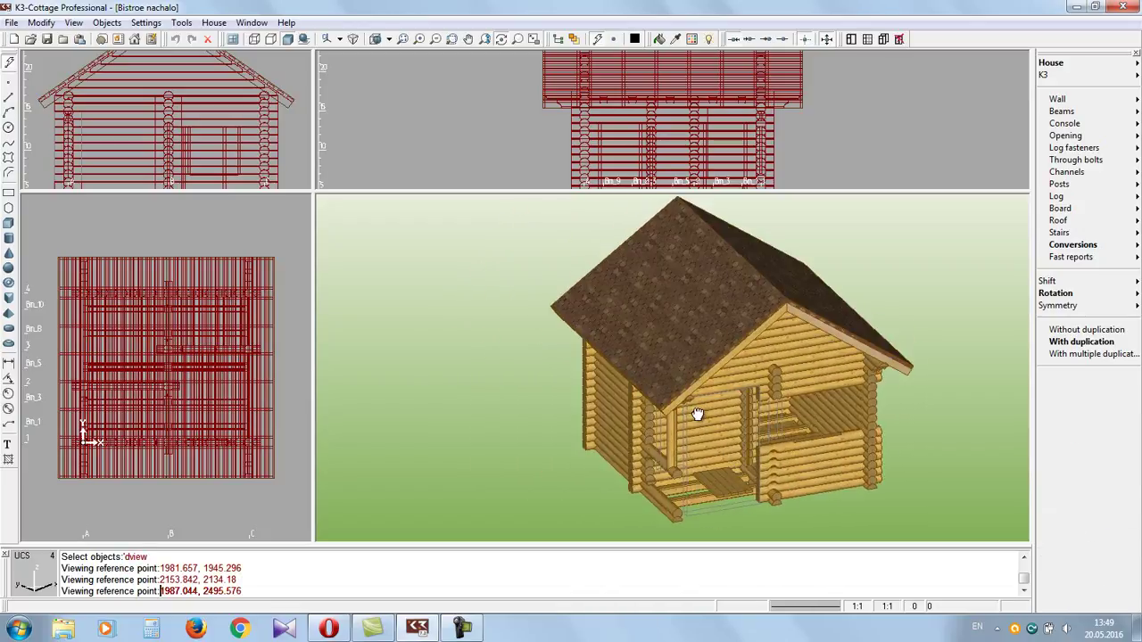
left_click(742, 398)
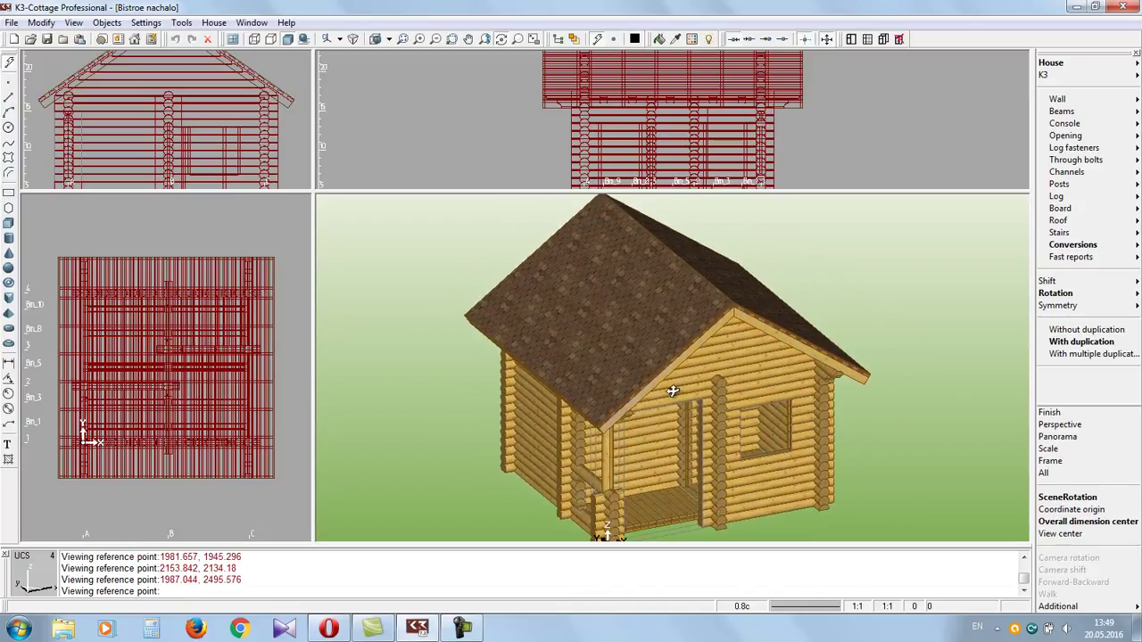
In the Tree of all objects, hide the Roof slopes group
left_click(559, 39)
left_click_drag(520, 72, 476, 105)
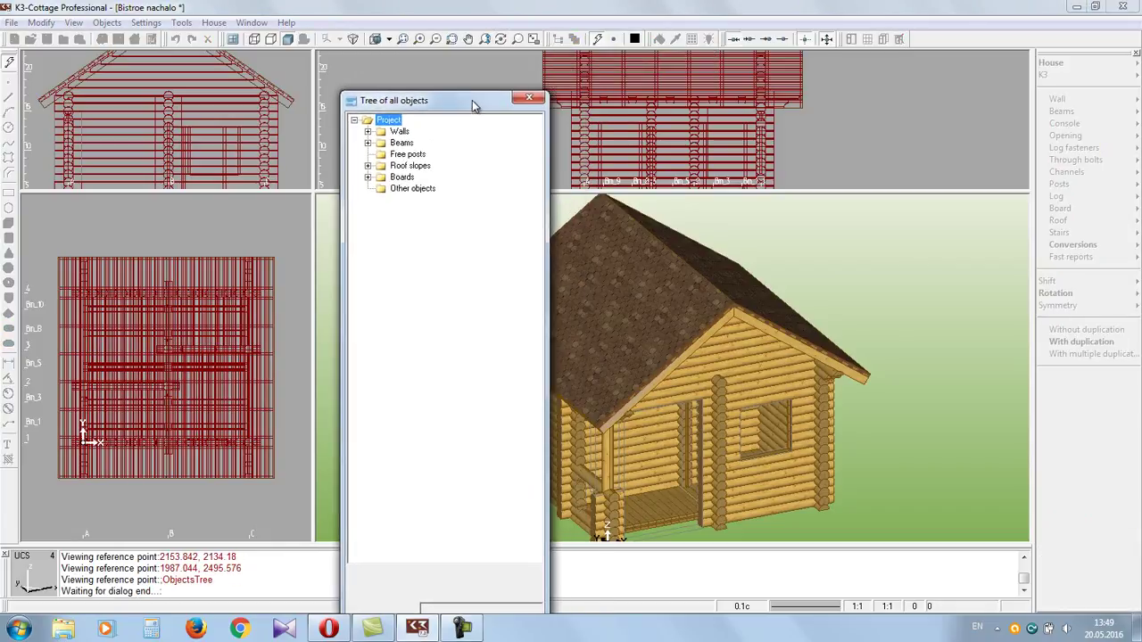
right_click(381, 169)
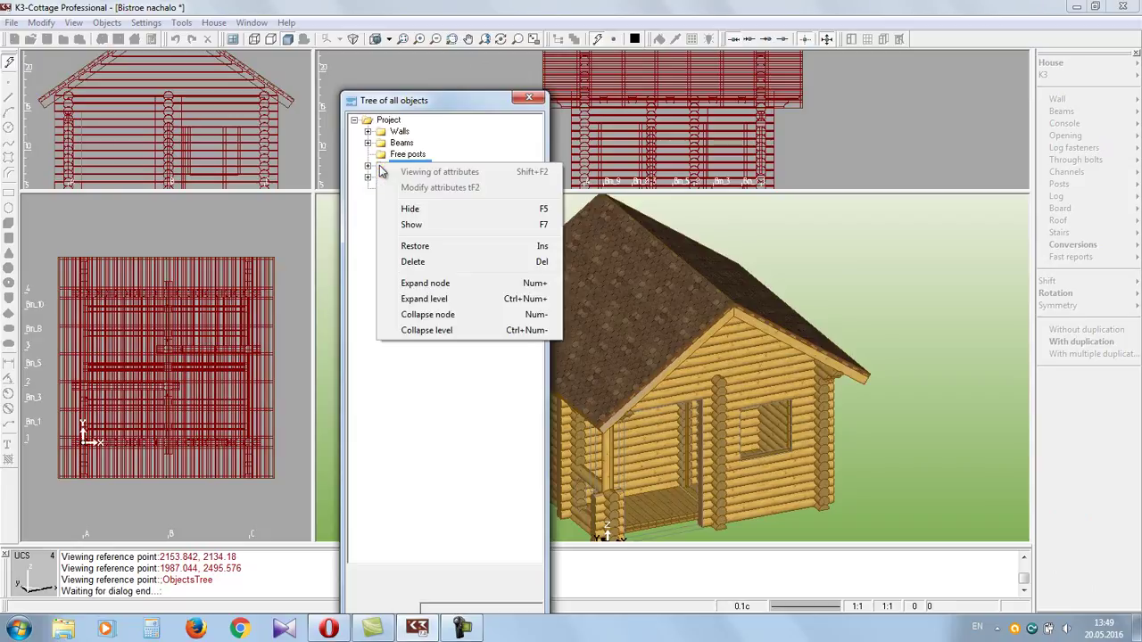
left_click(412, 209)
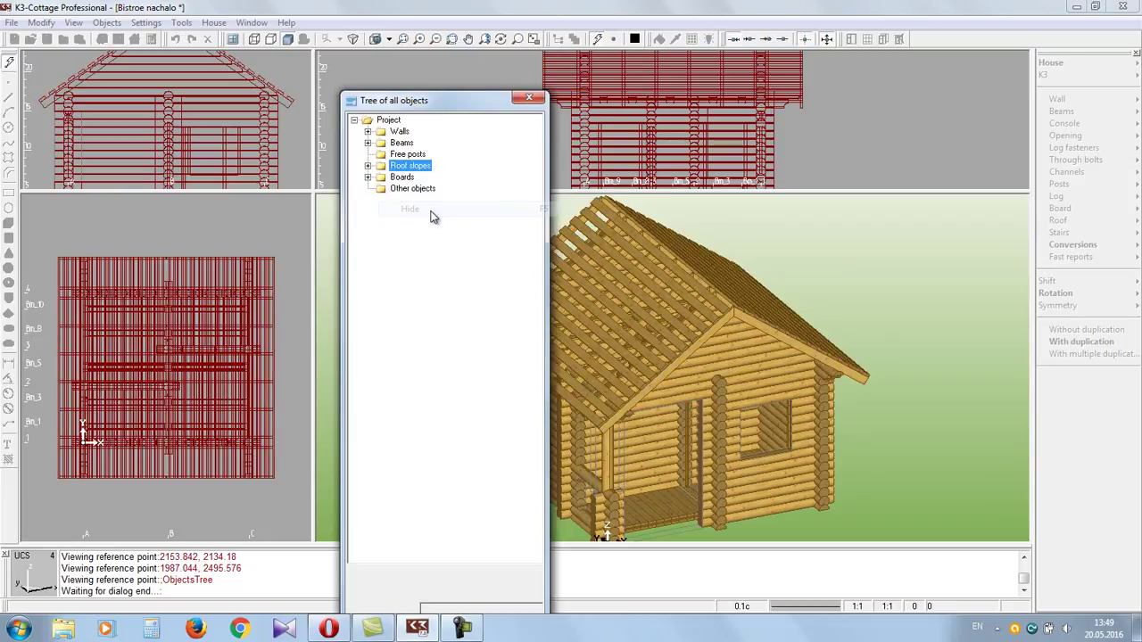
Under Boards, hide the Lath1, Lath2, Rafters and Rafters 2 groups
left_click(367, 177)
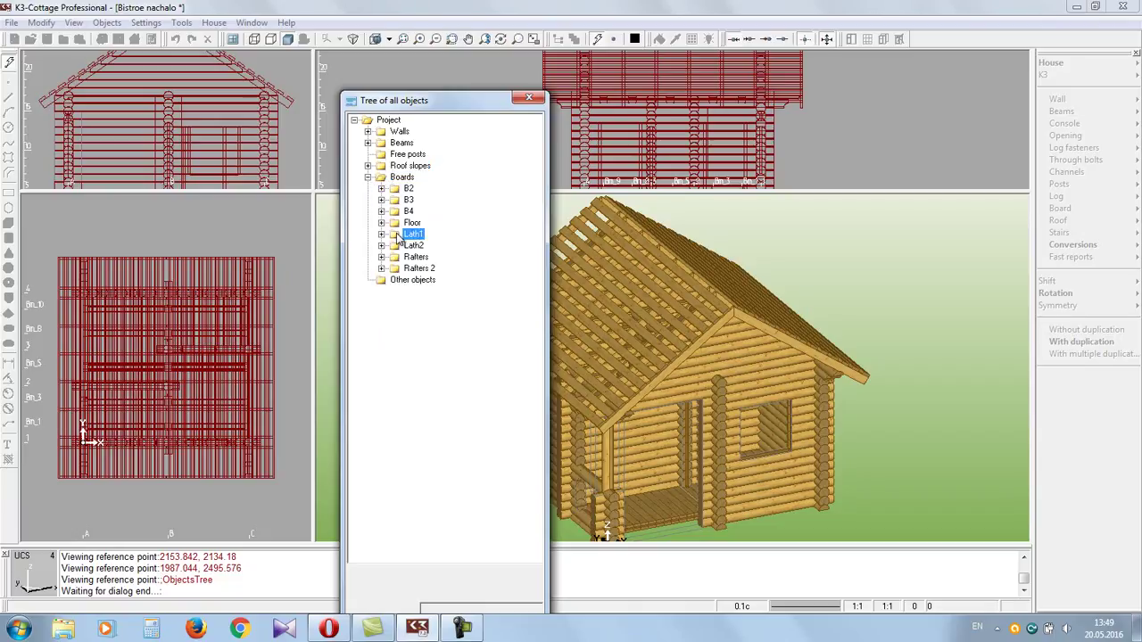
right_click(399, 237)
left_click(438, 268)
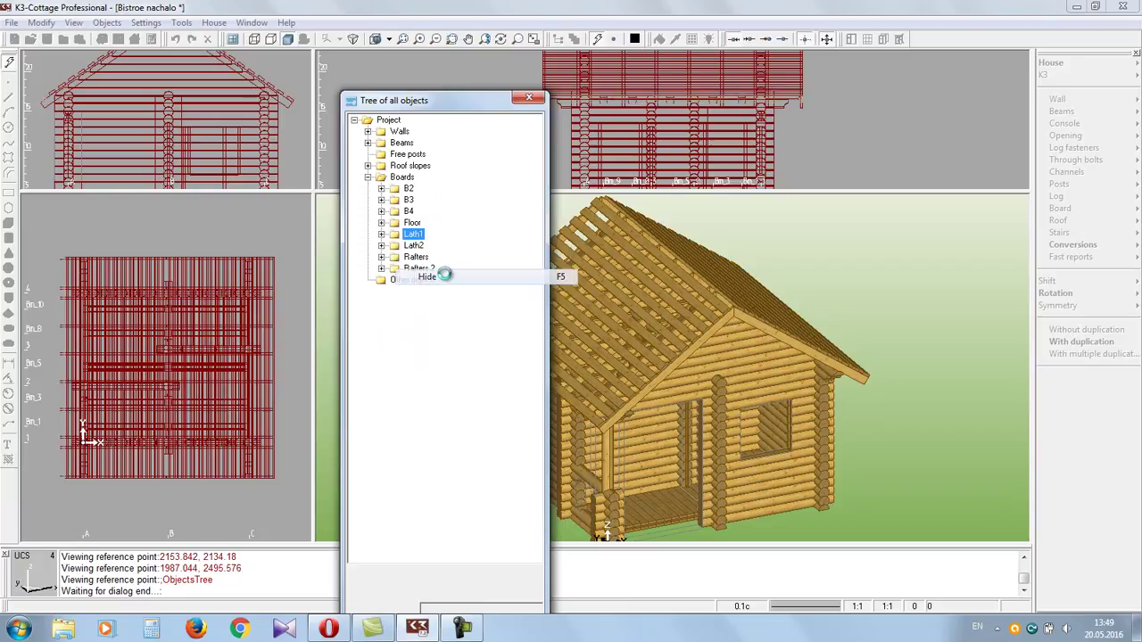
right_click(397, 249)
left_click(435, 288)
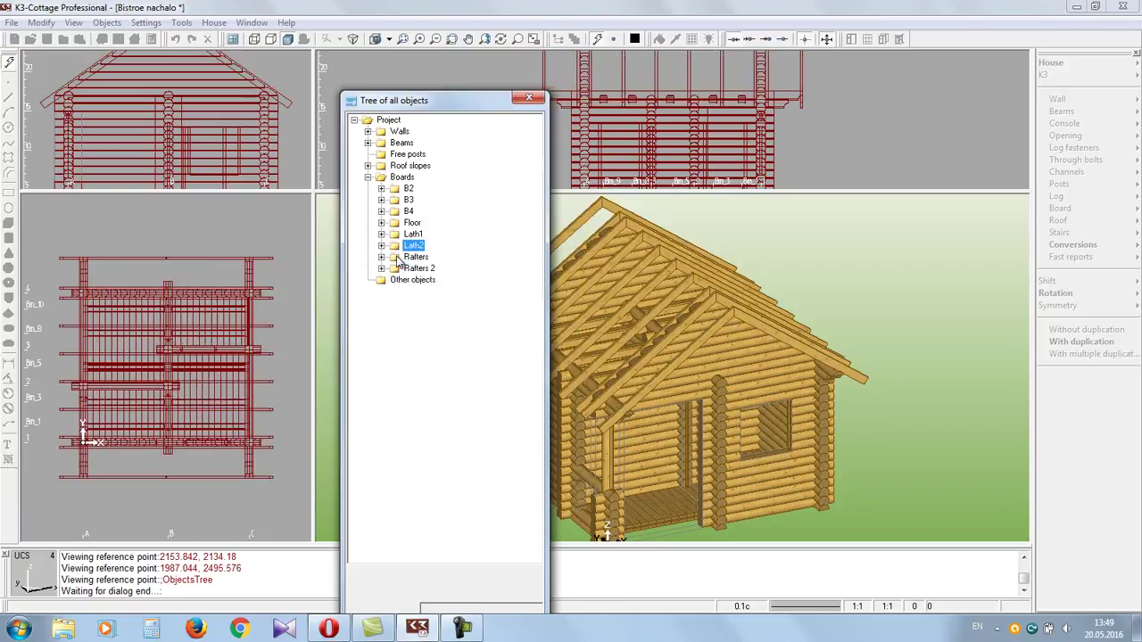
right_click(400, 258)
left_click(442, 302)
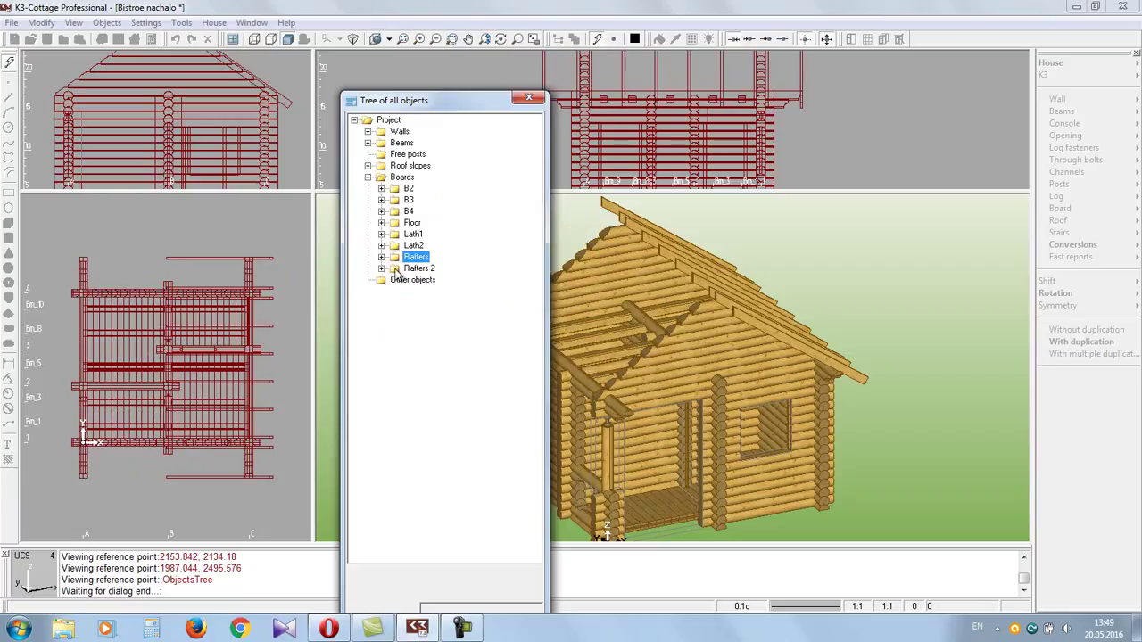
right_click(397, 268)
left_click(439, 312)
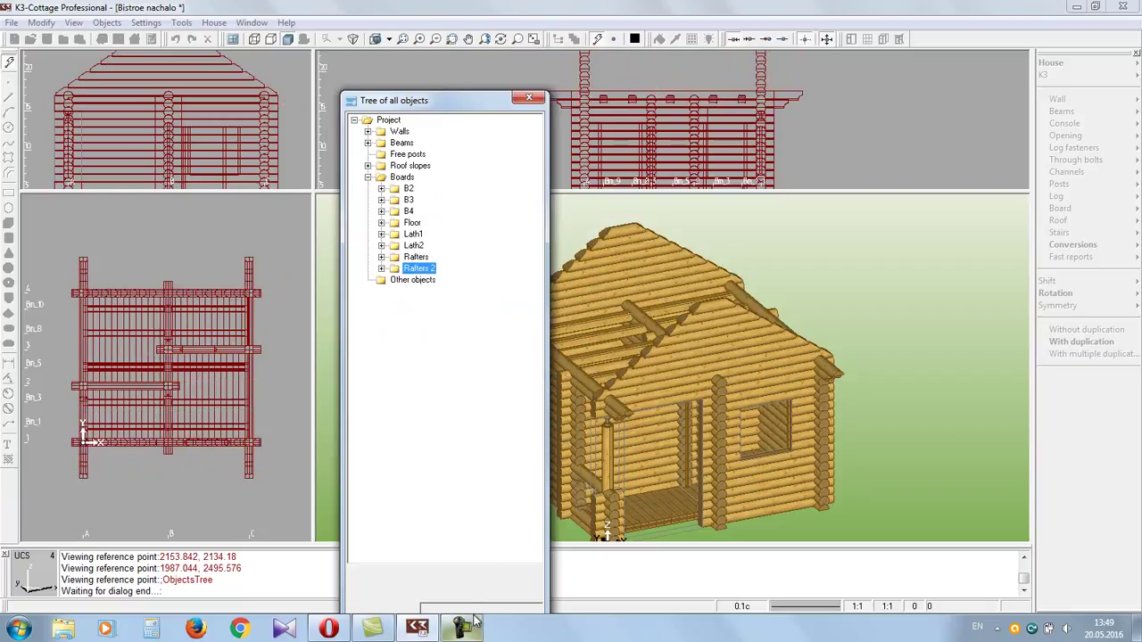
left_click_drag(446, 102, 446, 51)
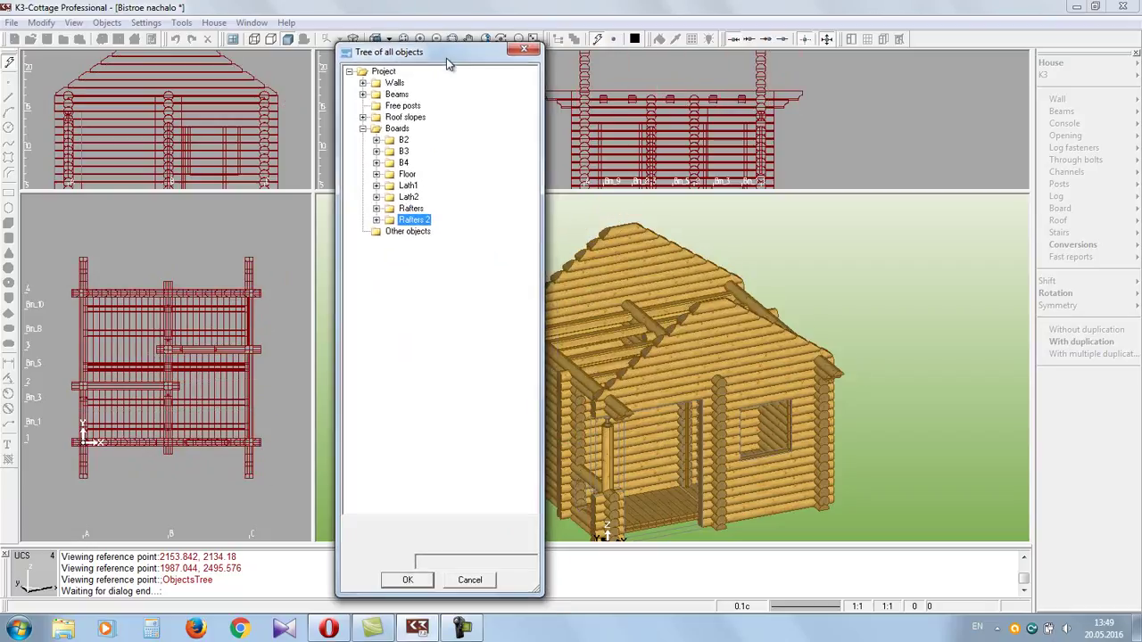
Close the object tree and use dview to rotate the cabin toward the top
left_click(419, 579)
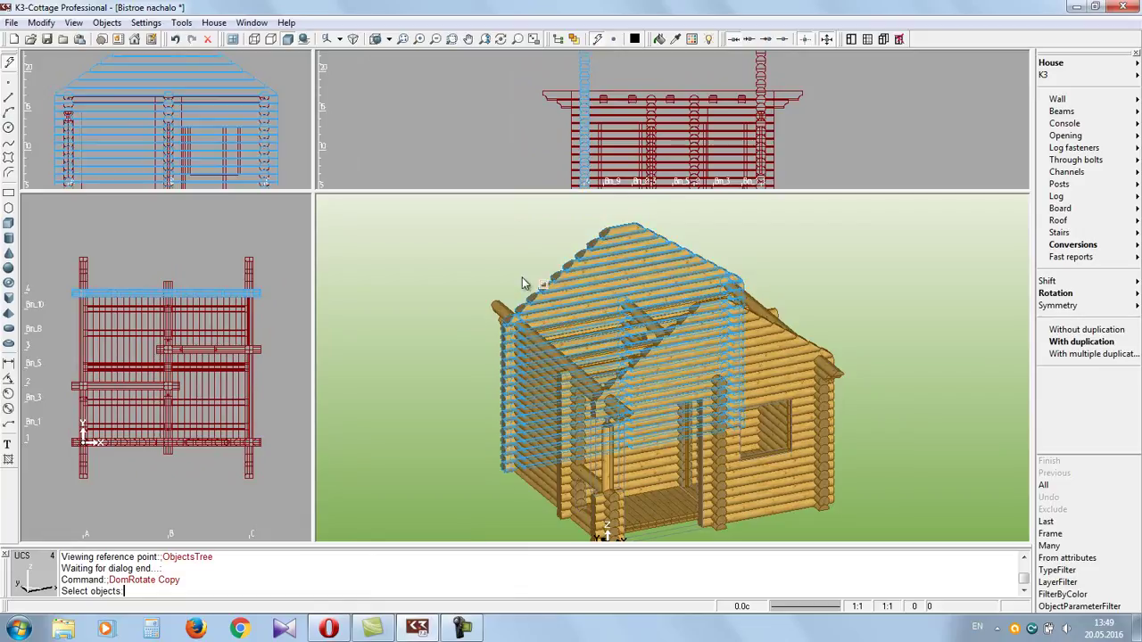
left_click(501, 38)
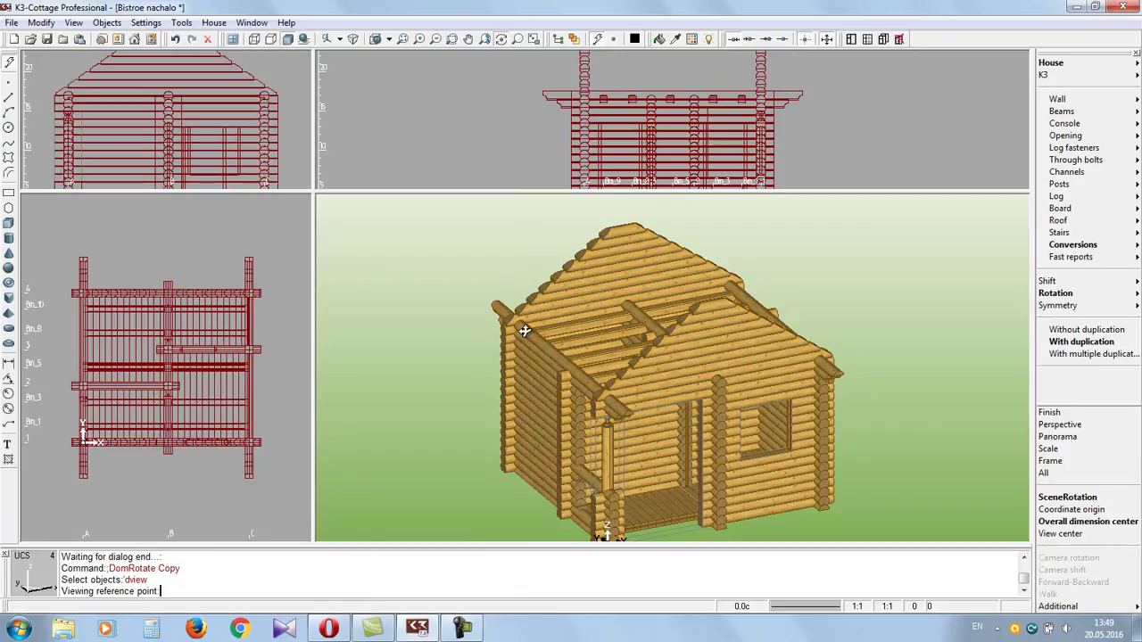
left_click(535, 382)
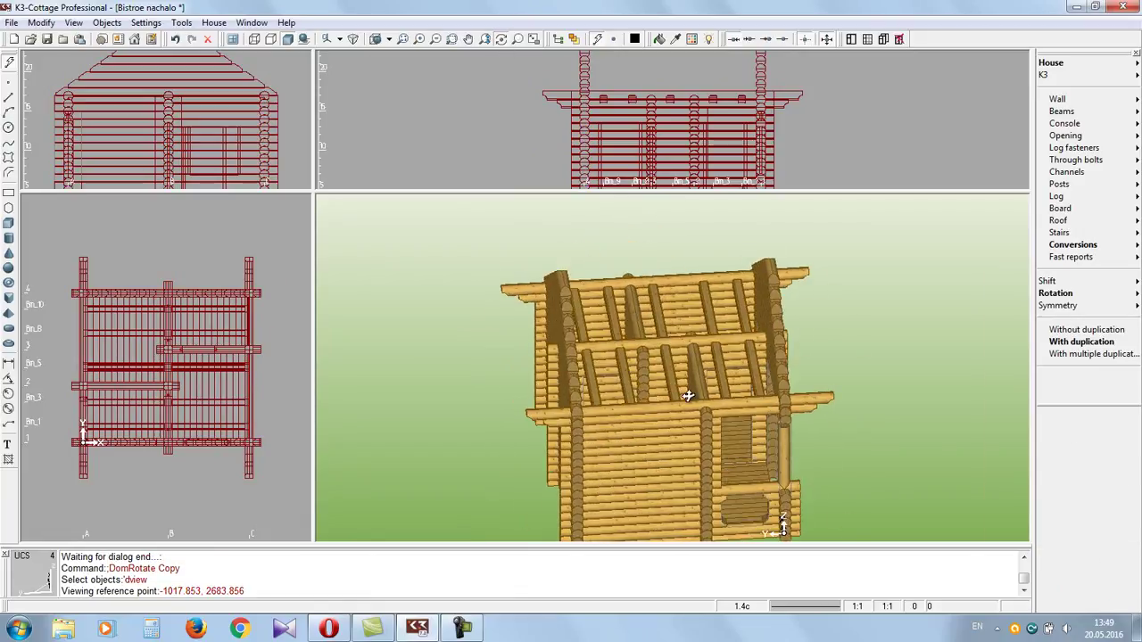
left_click(698, 405)
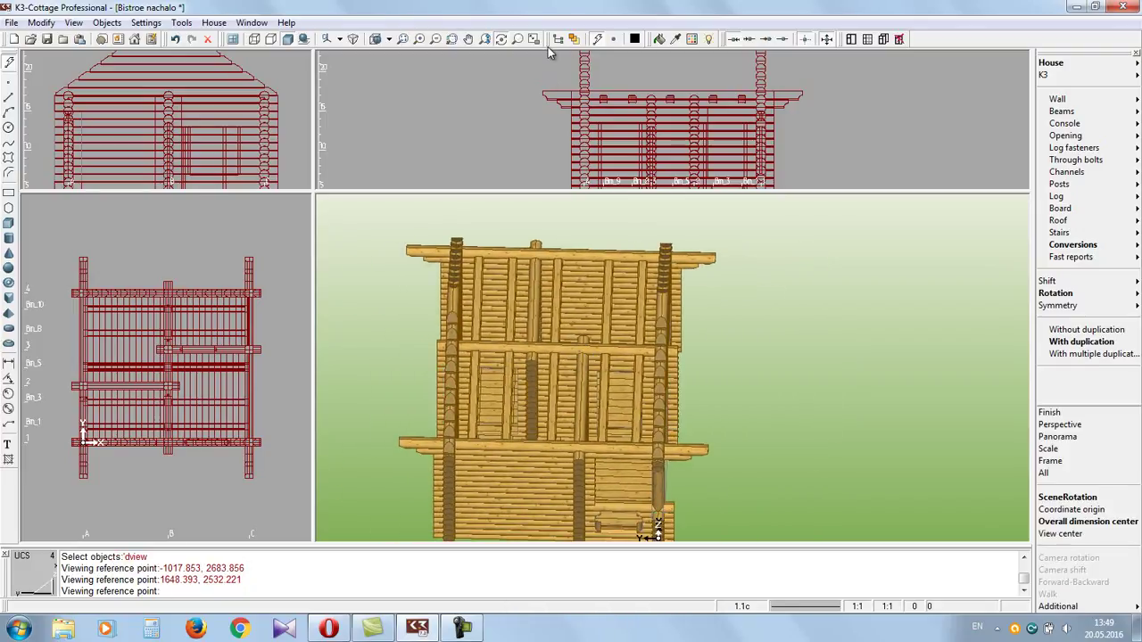
Maximize the 3D viewport and dview the cabin into a straight top-down view
left_click(534, 38)
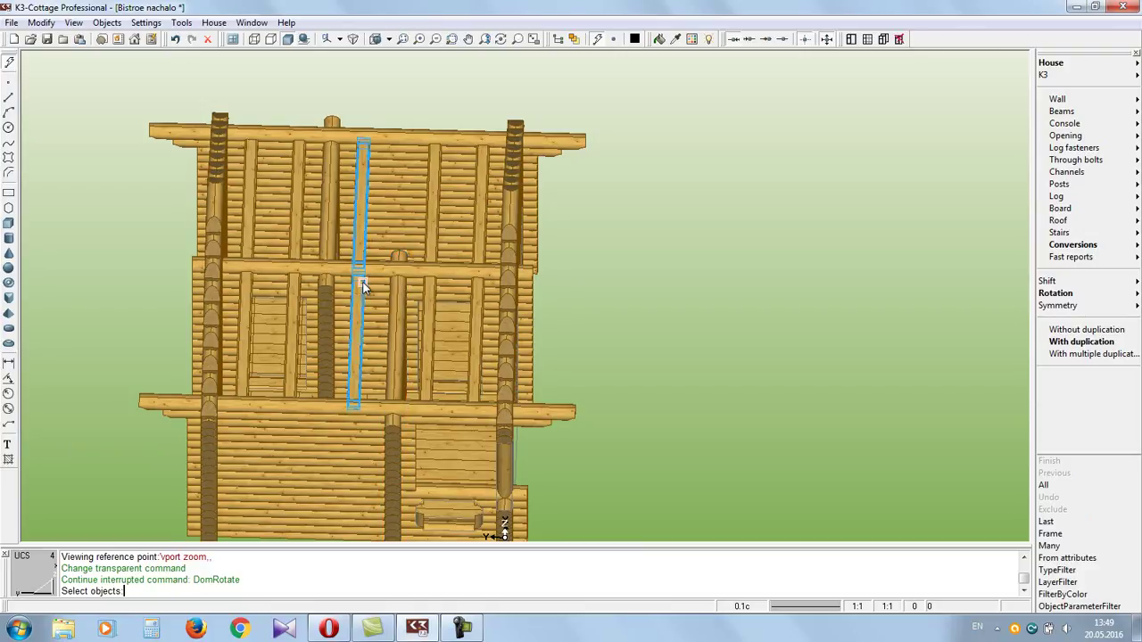
left_click(502, 40)
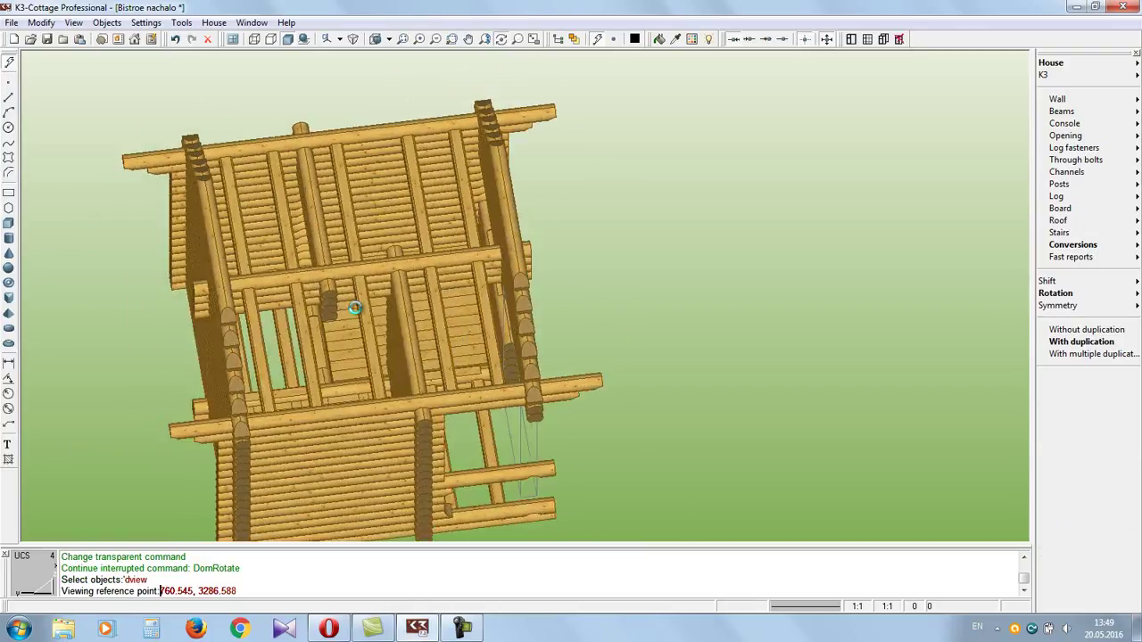
left_click(348, 296)
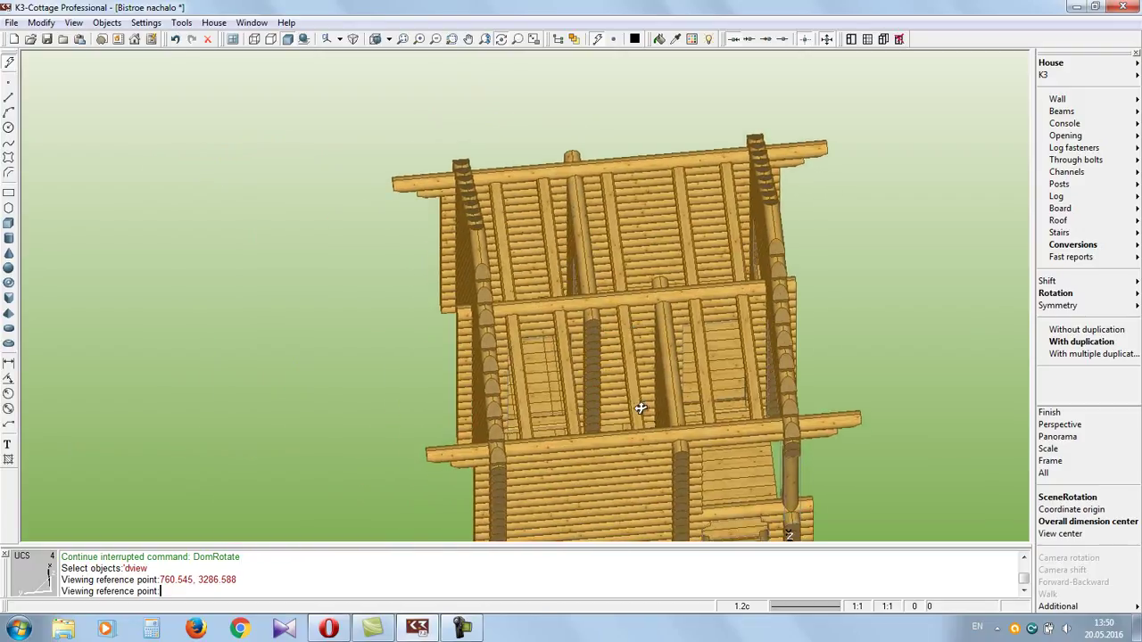
left_click(642, 431)
left_click(624, 329)
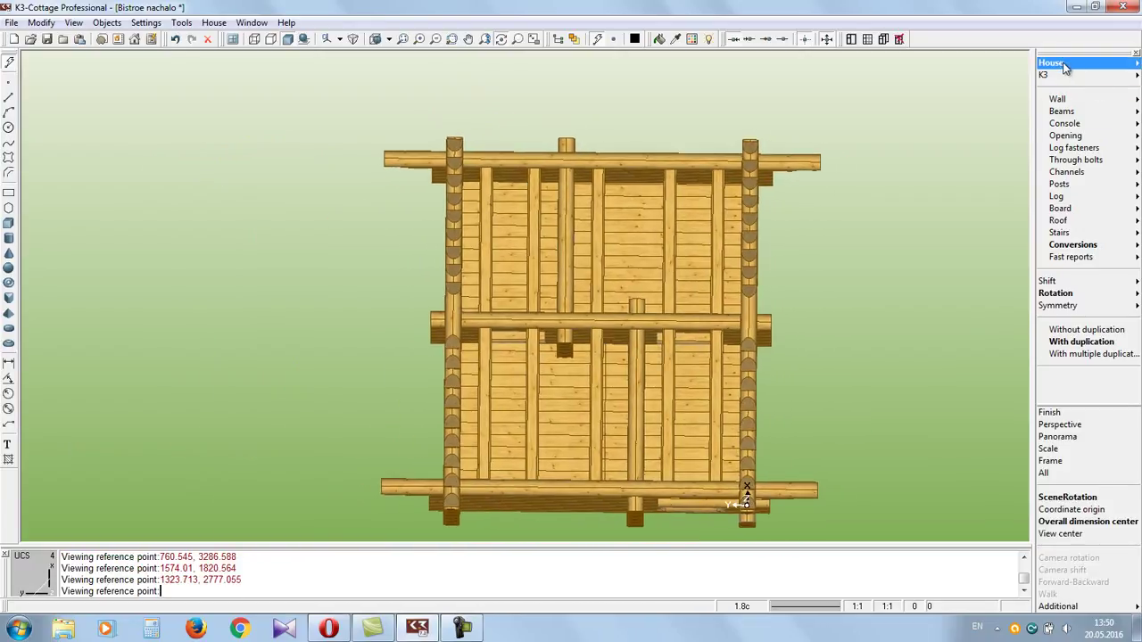
Start the DomRotate Copy command and centre the wall in the view
left_click(1061, 110)
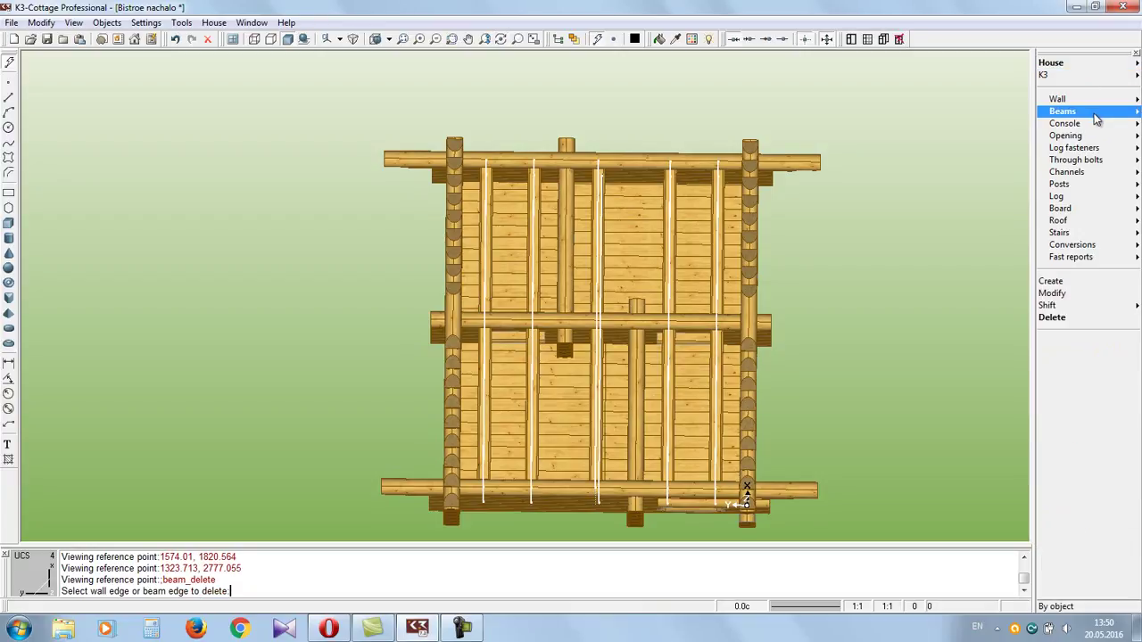
left_click(1097, 246)
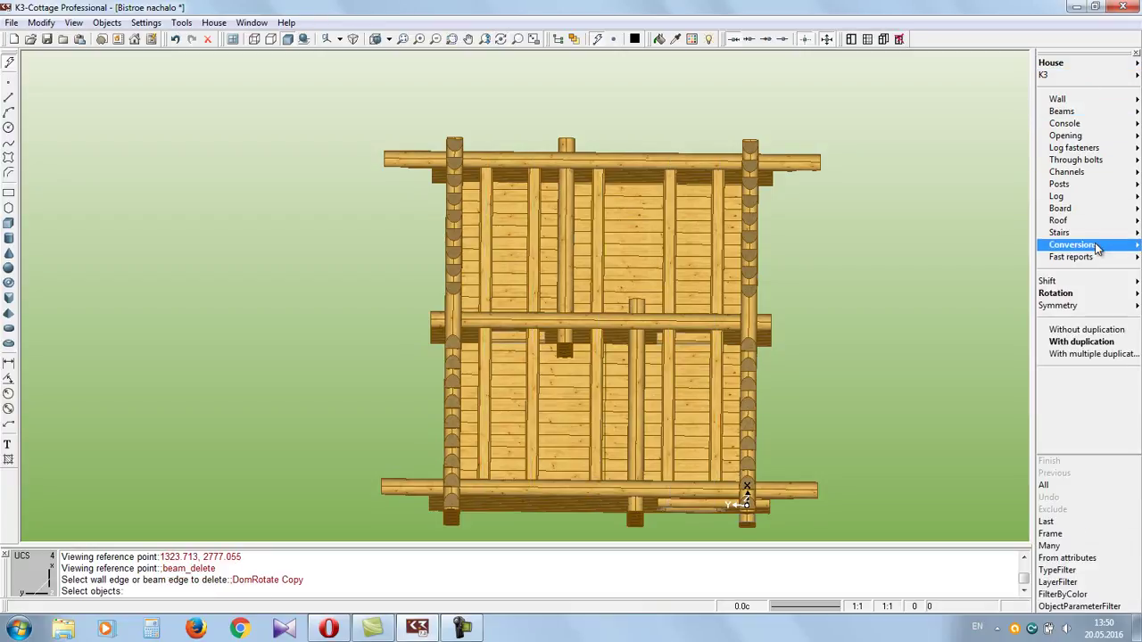
left_click(1108, 344)
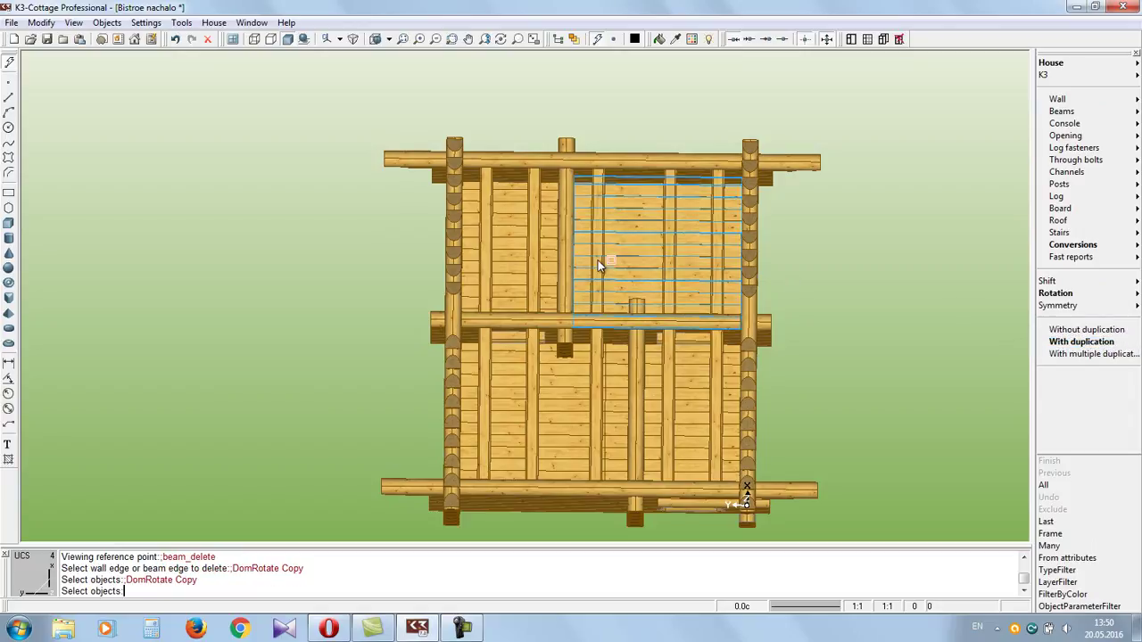
scroll(691, 308, "up", 2)
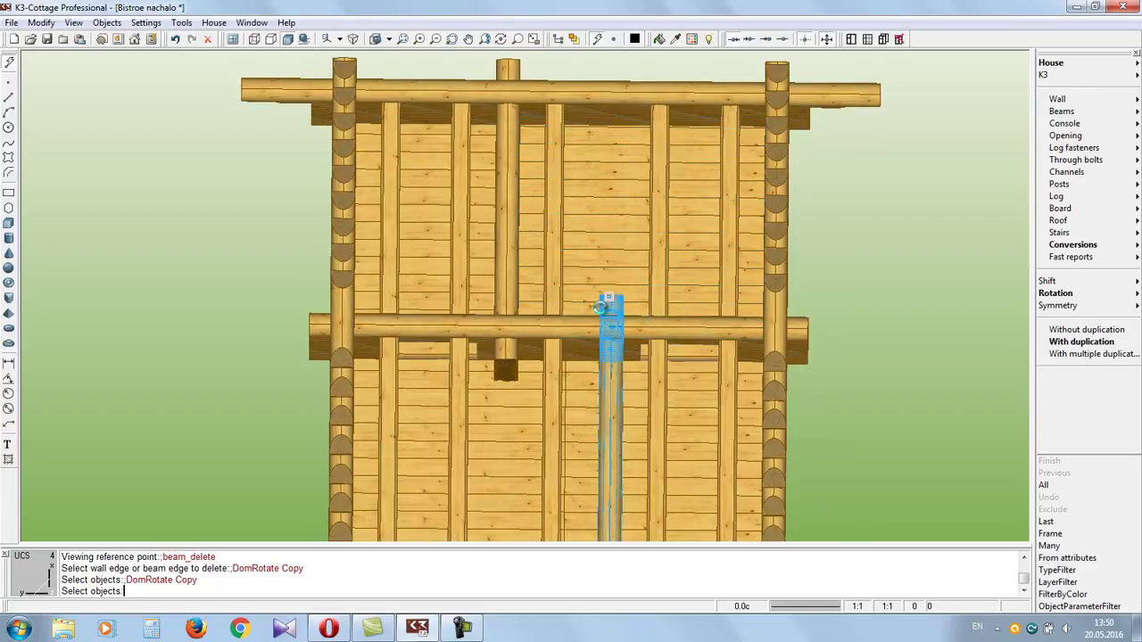
middle_click_drag(592, 334, 621, 304)
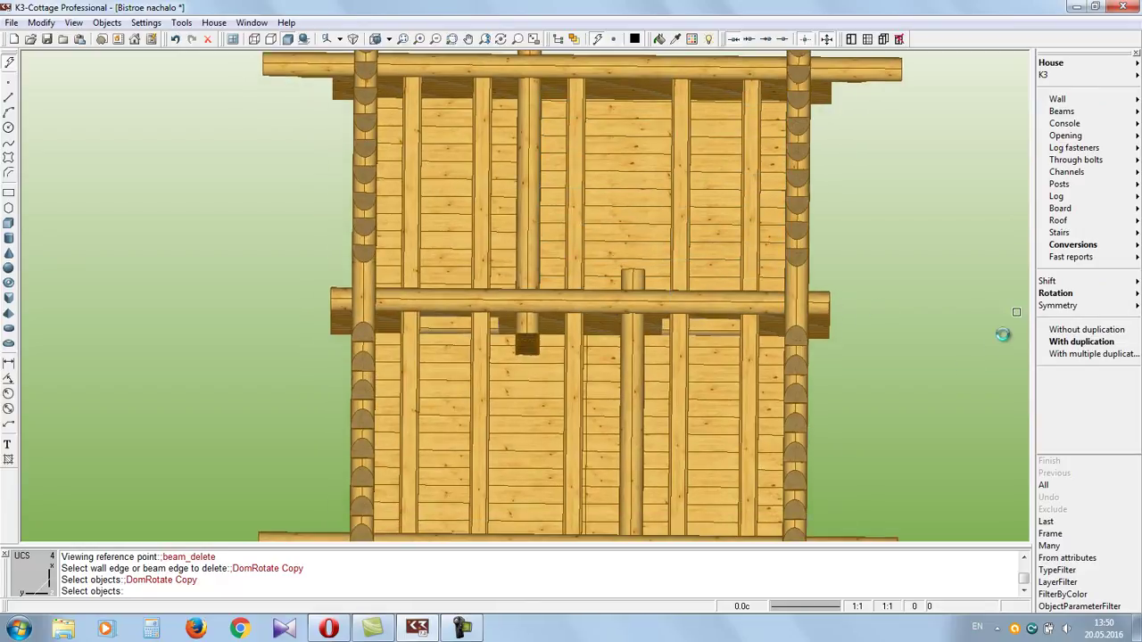
Select the five vertical posts on the wall and finish the selection
left_click(745, 361)
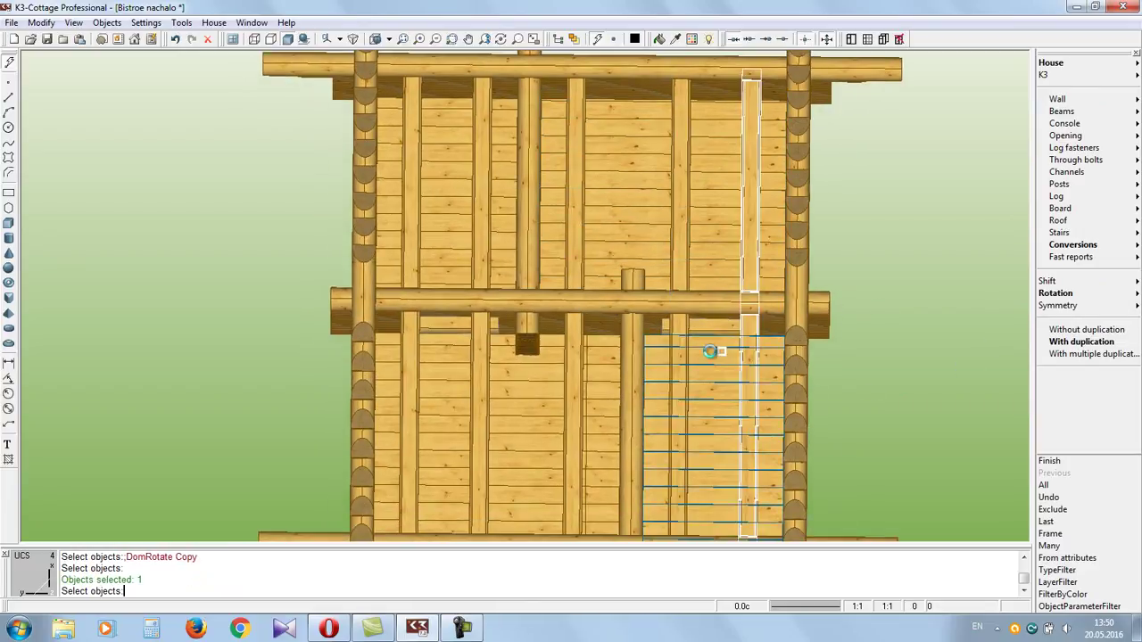
left_click(678, 351)
left_click(577, 351)
left_click(479, 354)
left_click(414, 362)
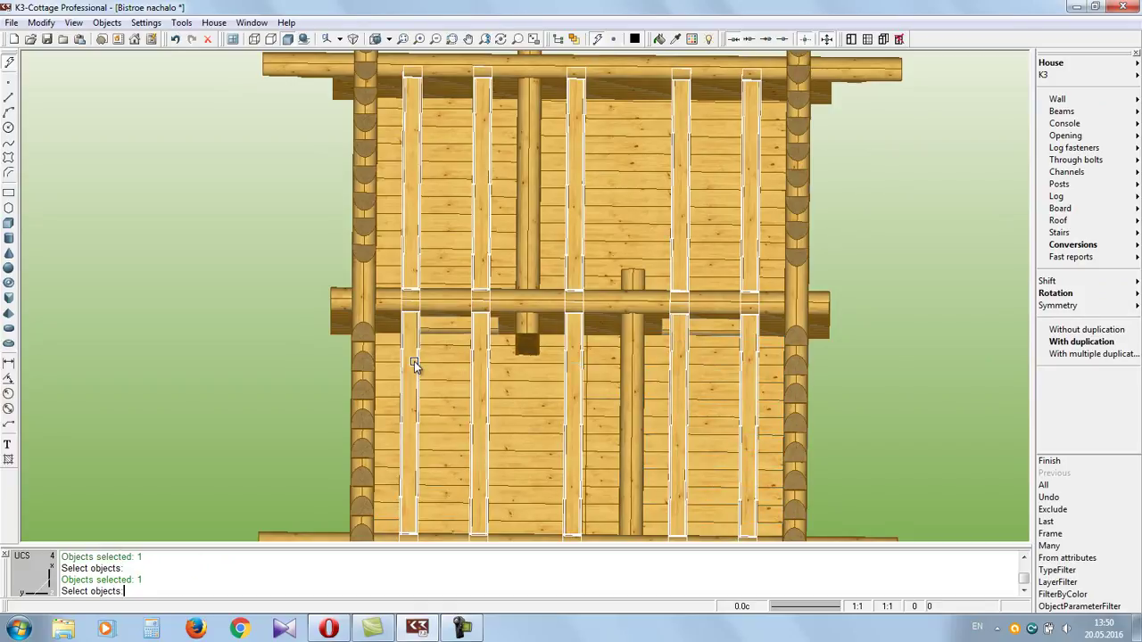
left_click(1095, 460)
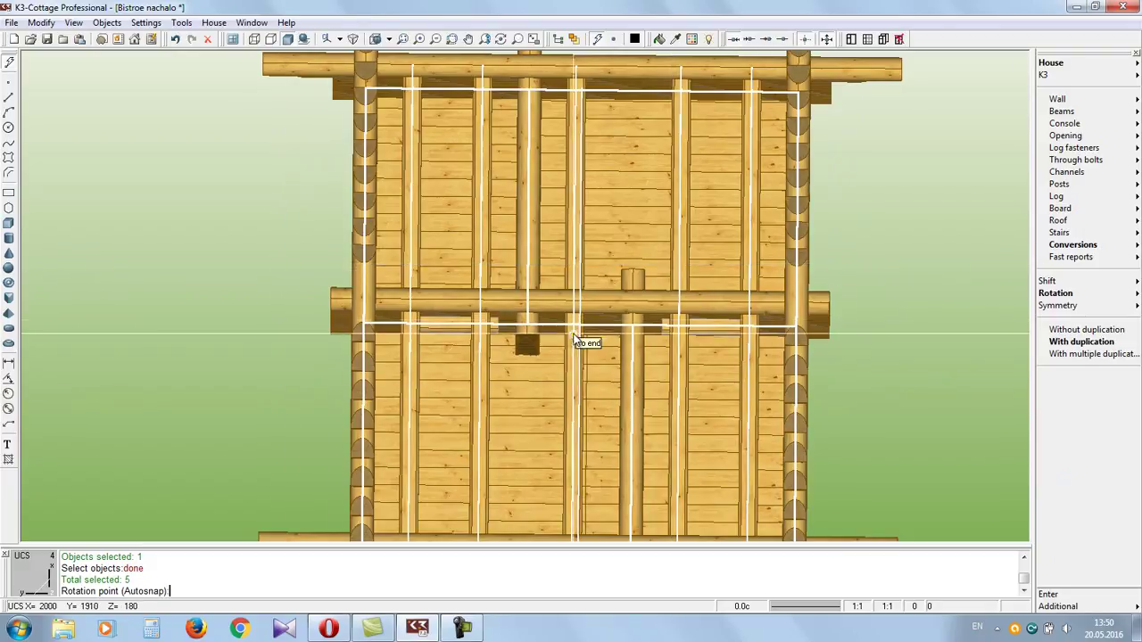
Rotate-copy the five posts 90° about the horizontal beam's midpoint
scroll(571, 343, "up", 3)
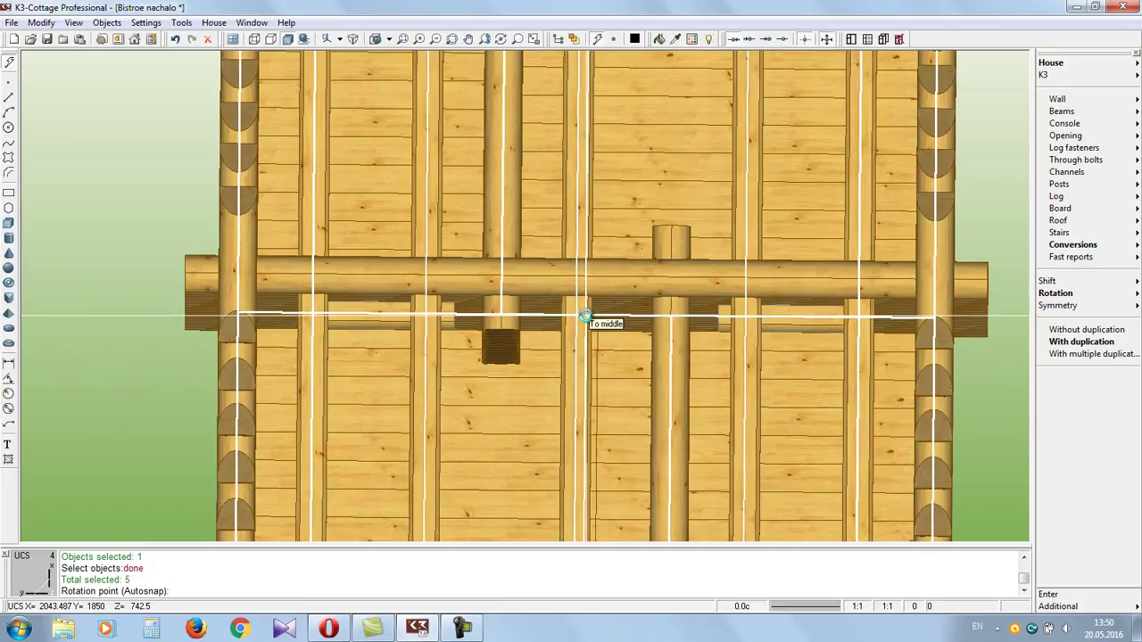
left_click(584, 317)
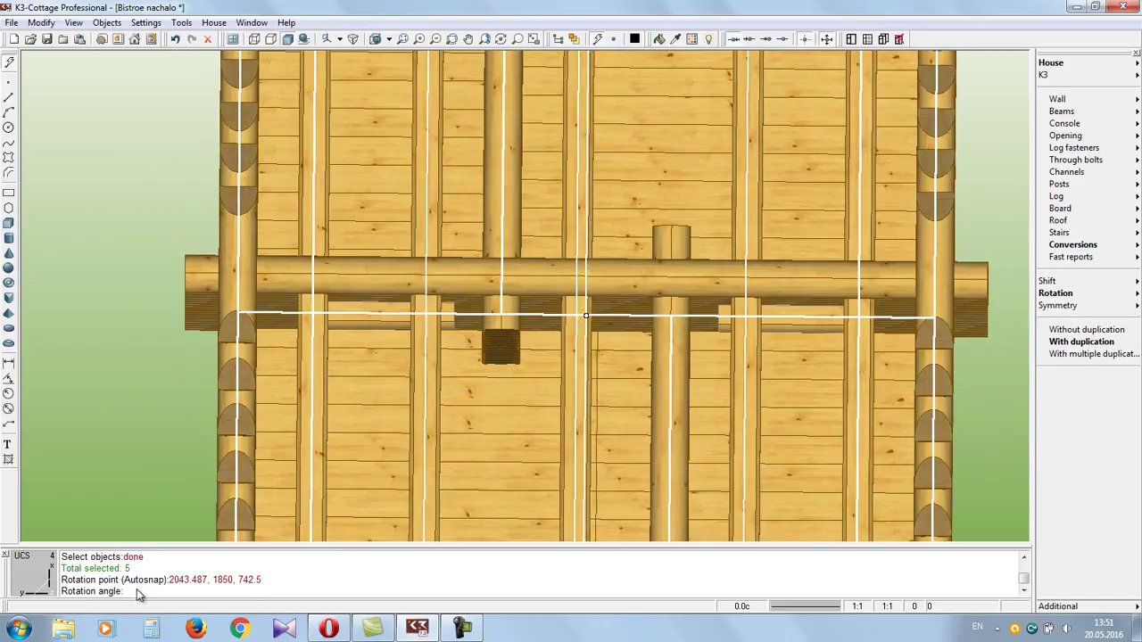
type("90")
key("Return")
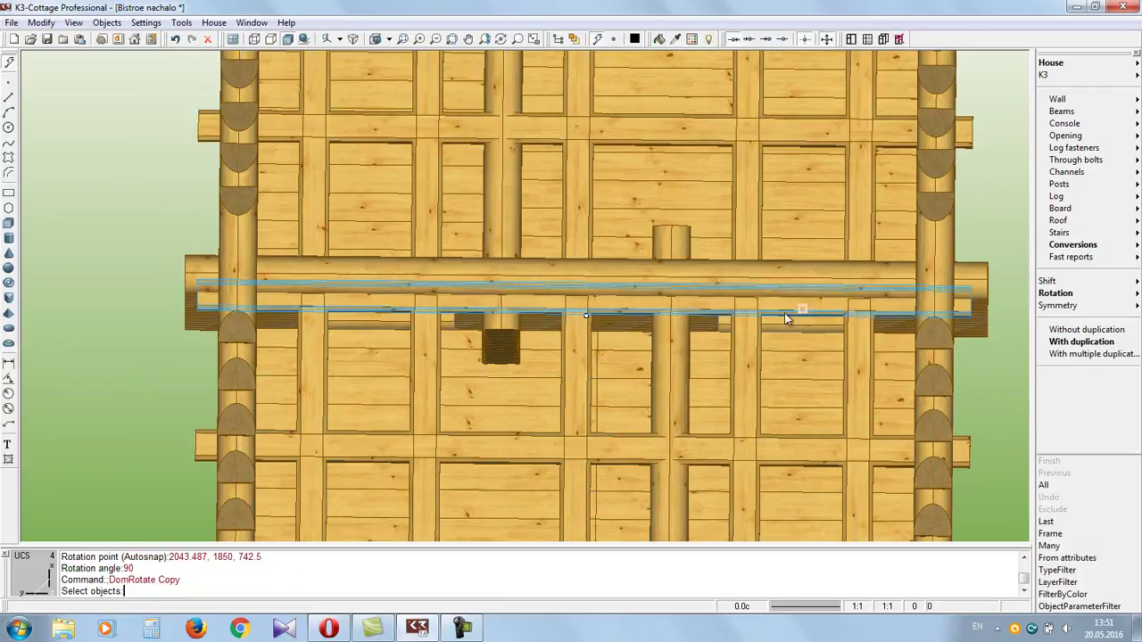
Orbit the model to an elevated oblique view over the log walls and beam lattice
left_click(502, 41)
left_click_drag(673, 364, 484, 428)
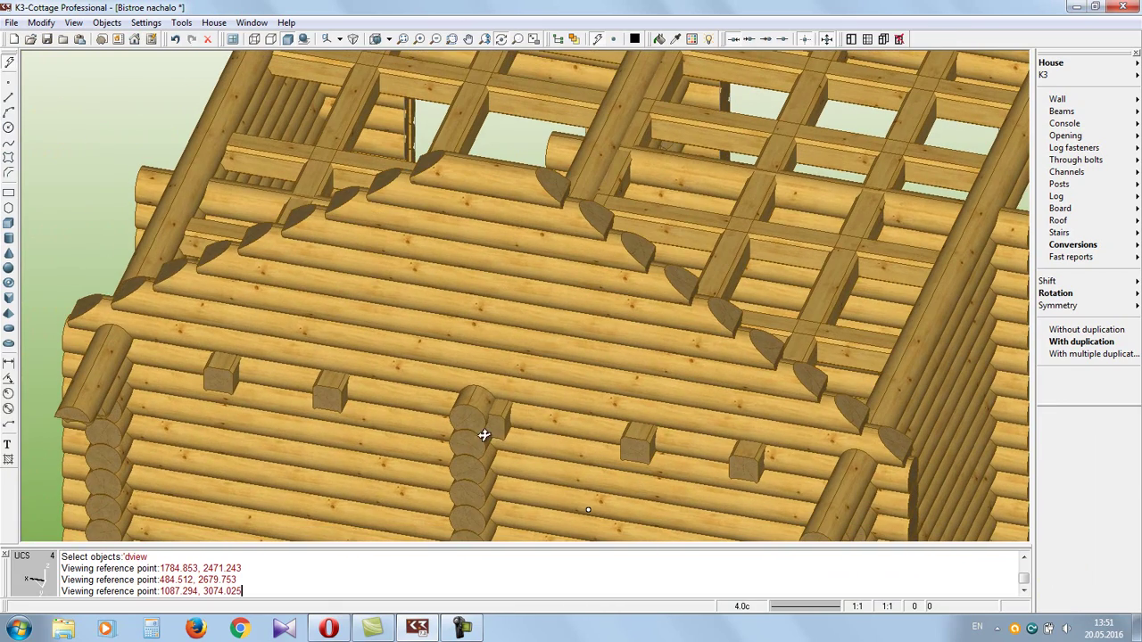
left_click(561, 413)
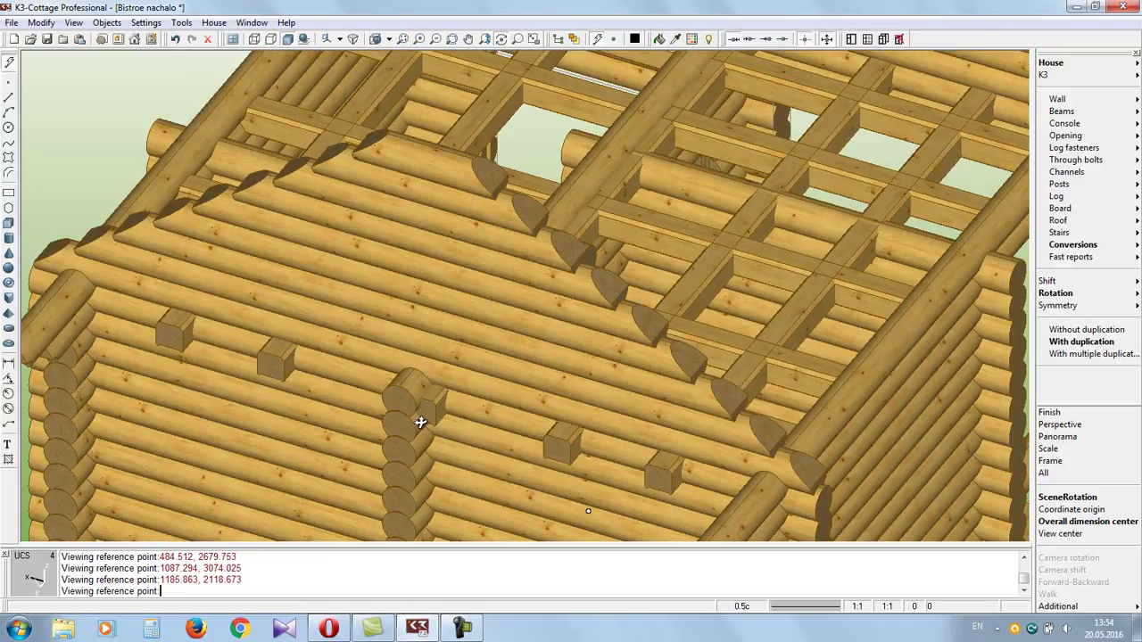
Delete the beam running along the log wall with Beams > Delete
left_click(1080, 114)
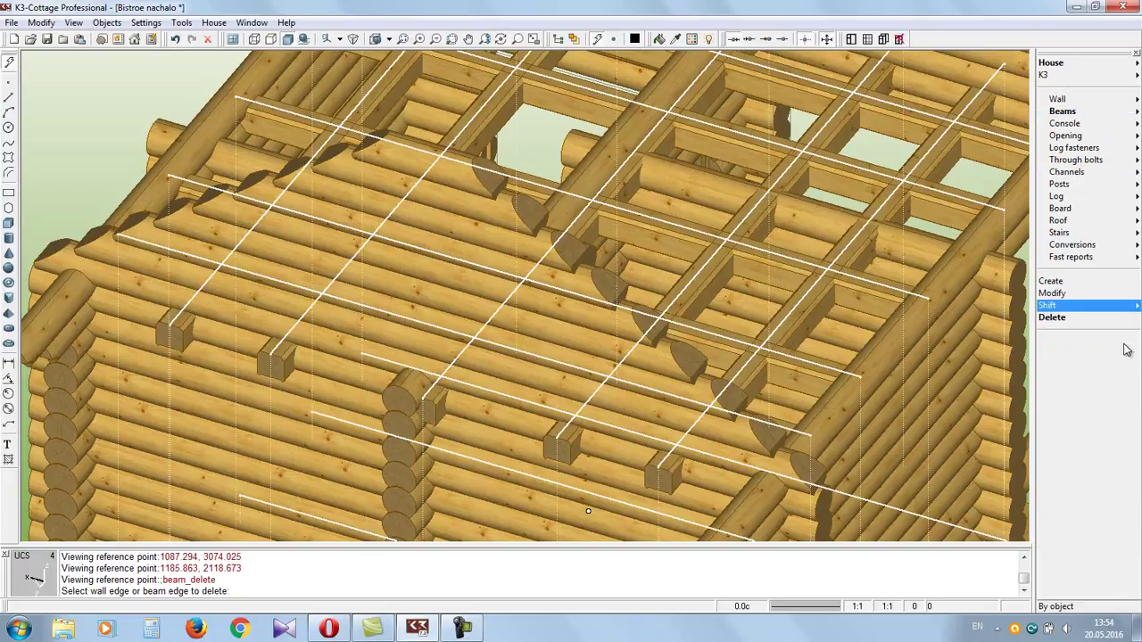
left_click(1103, 321)
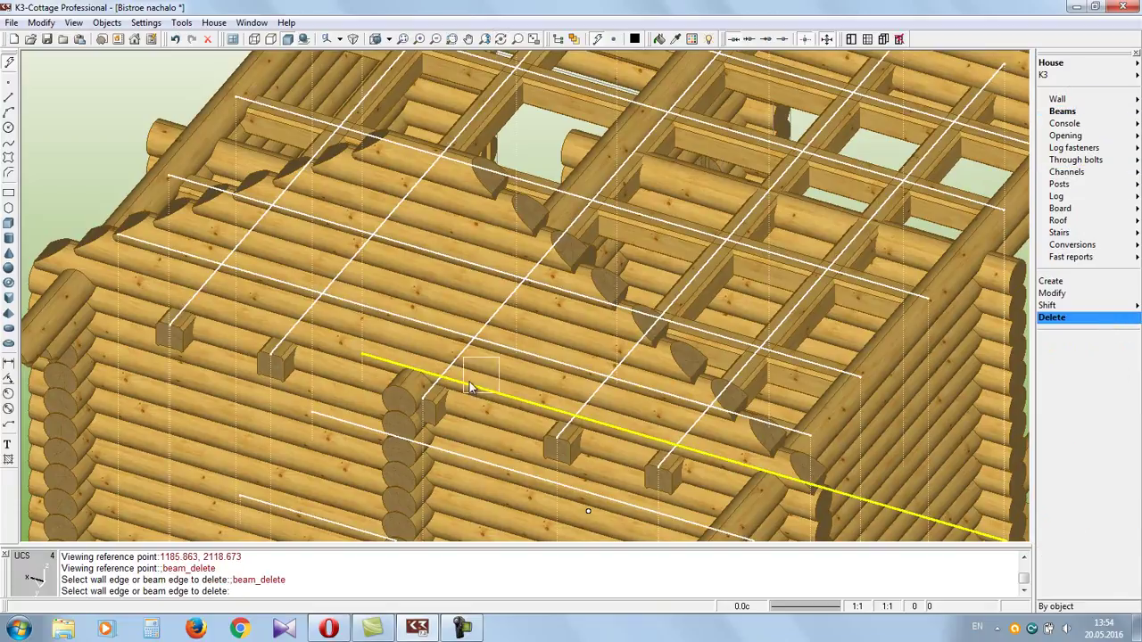
left_click(429, 406)
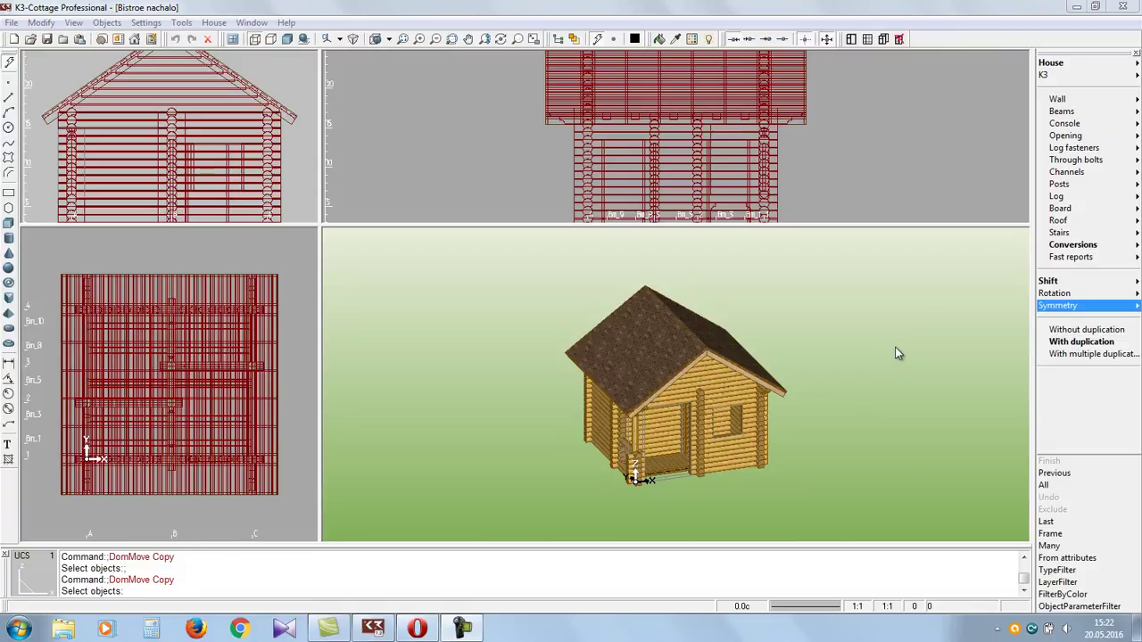
In the Tree of all objects, hide the Roof slopes group
left_click(559, 41)
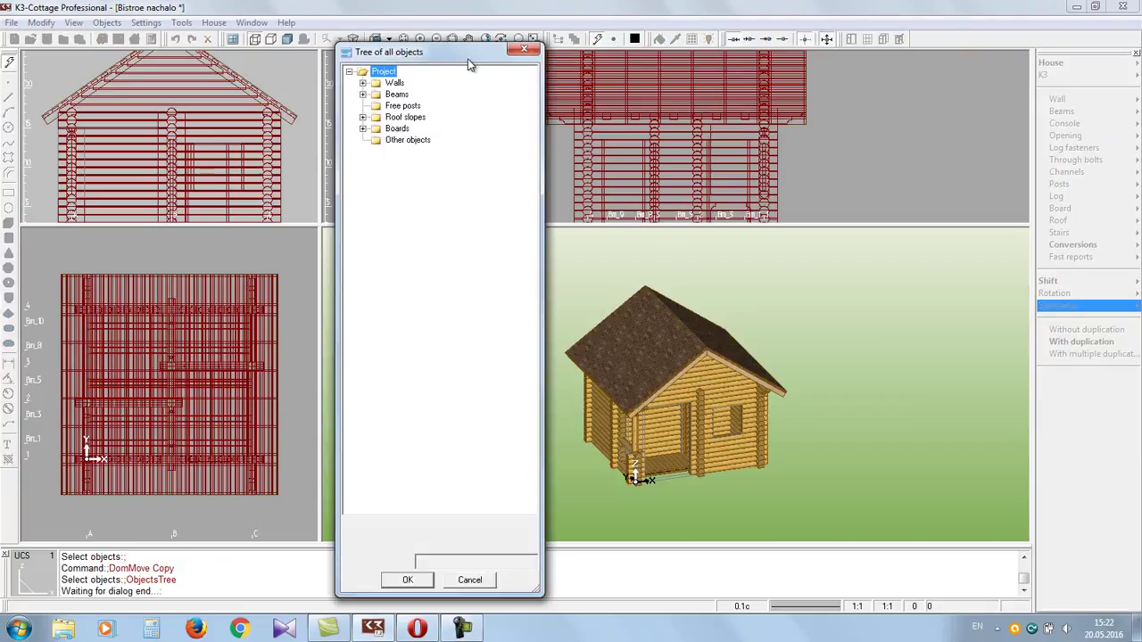
left_click(377, 121)
right_click(377, 123)
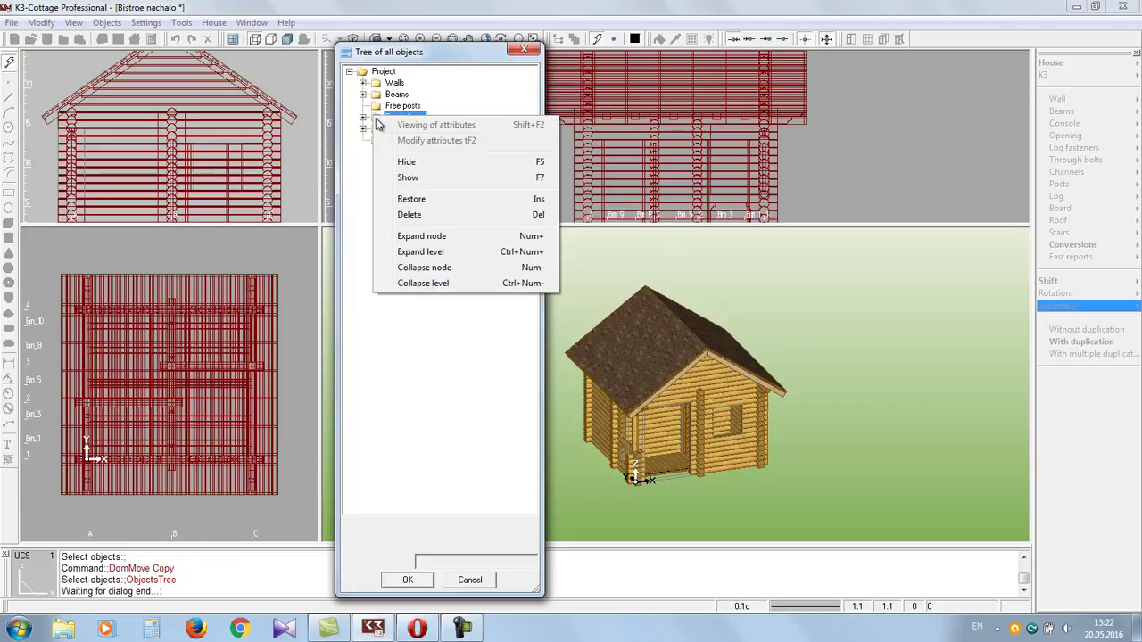
left_click(419, 160)
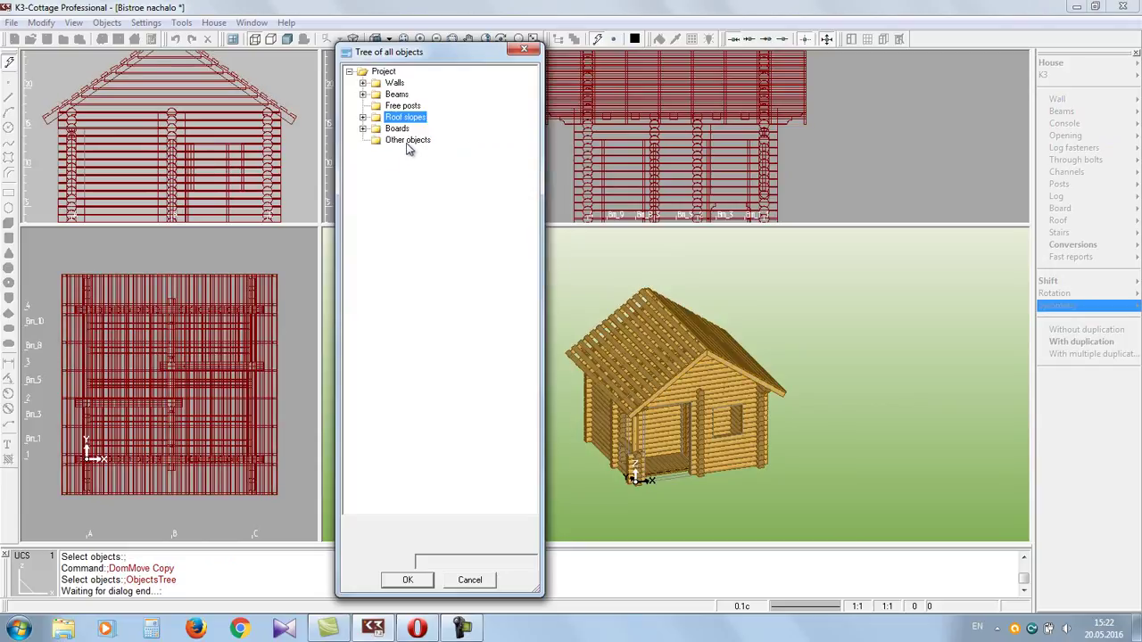
Under Boards, hide the Lath1 and Lath2 boards and confirm with OK
left_click(363, 129)
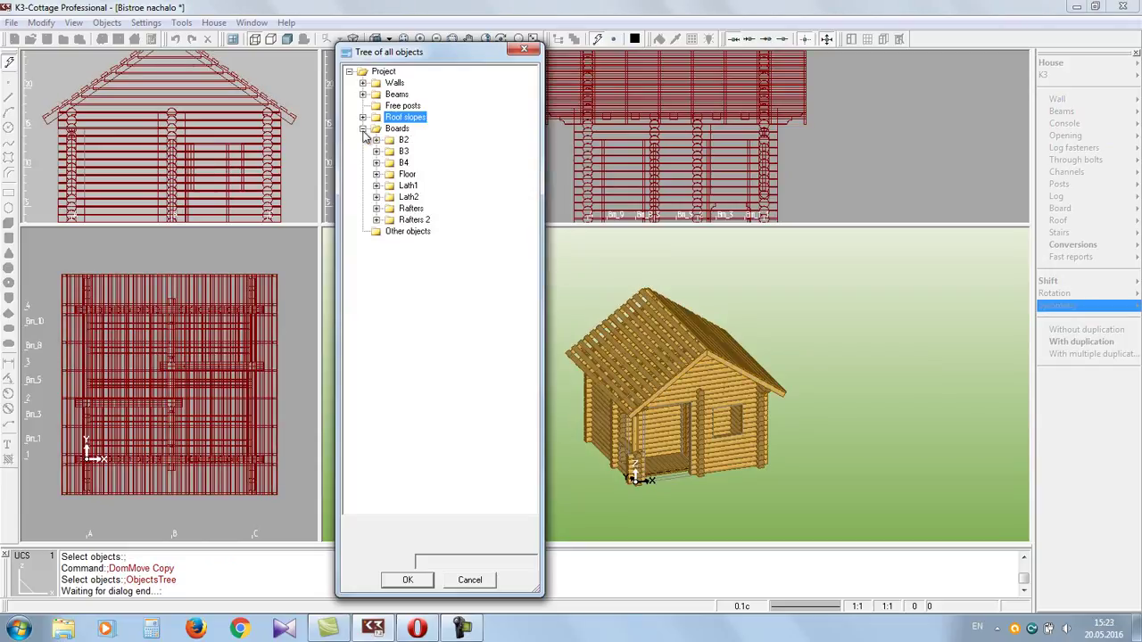
right_click(390, 185)
left_click(454, 239)
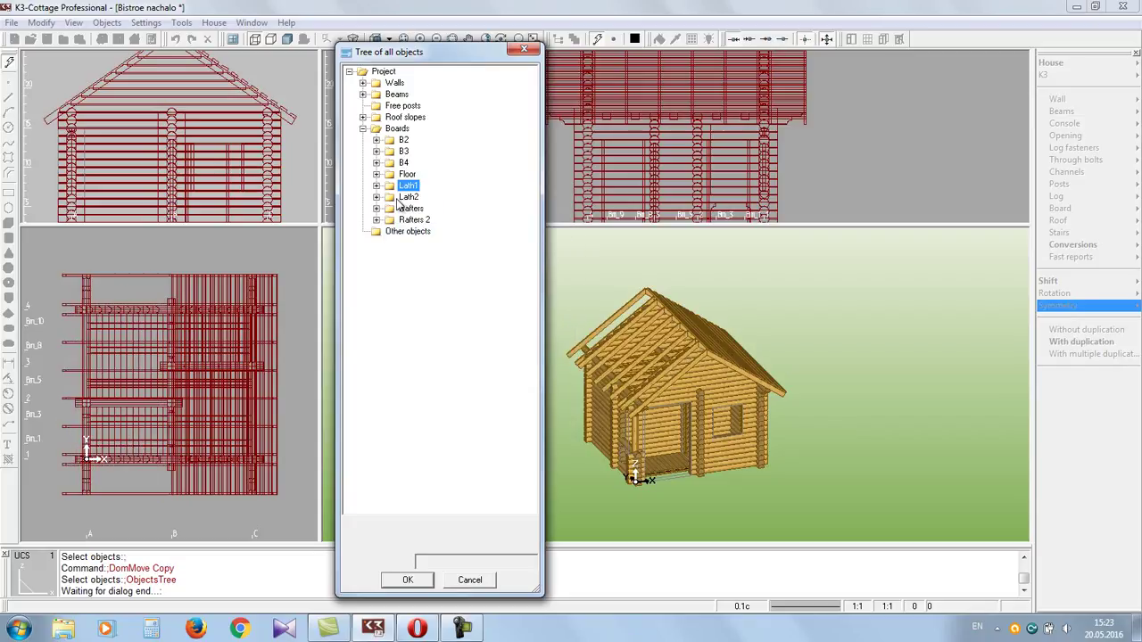
right_click(397, 198)
left_click(455, 241)
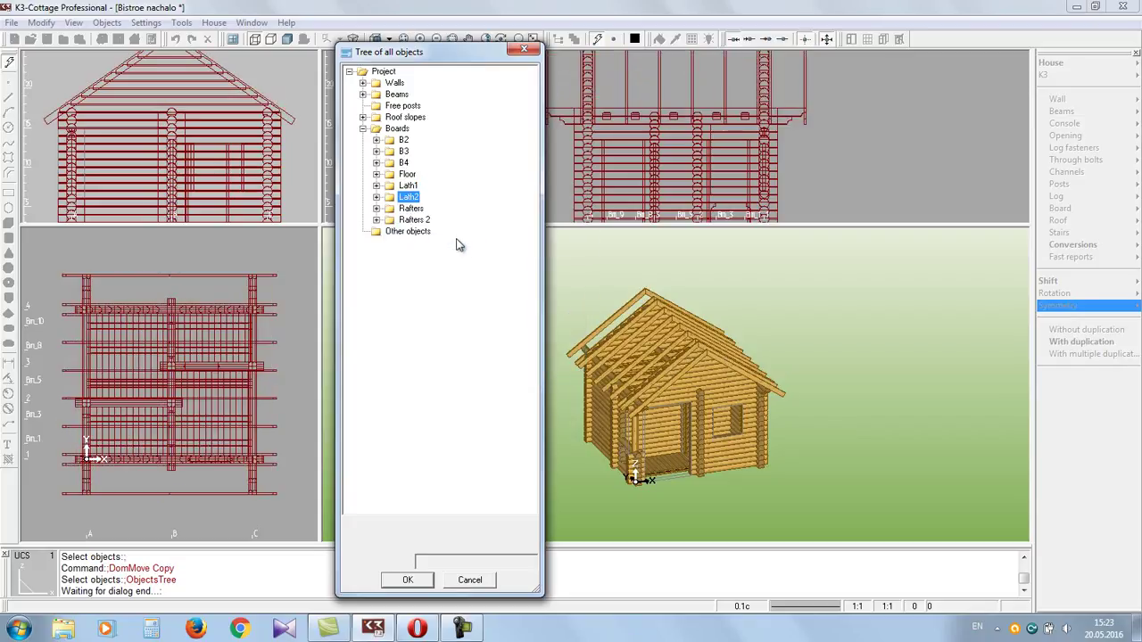
left_click(408, 580)
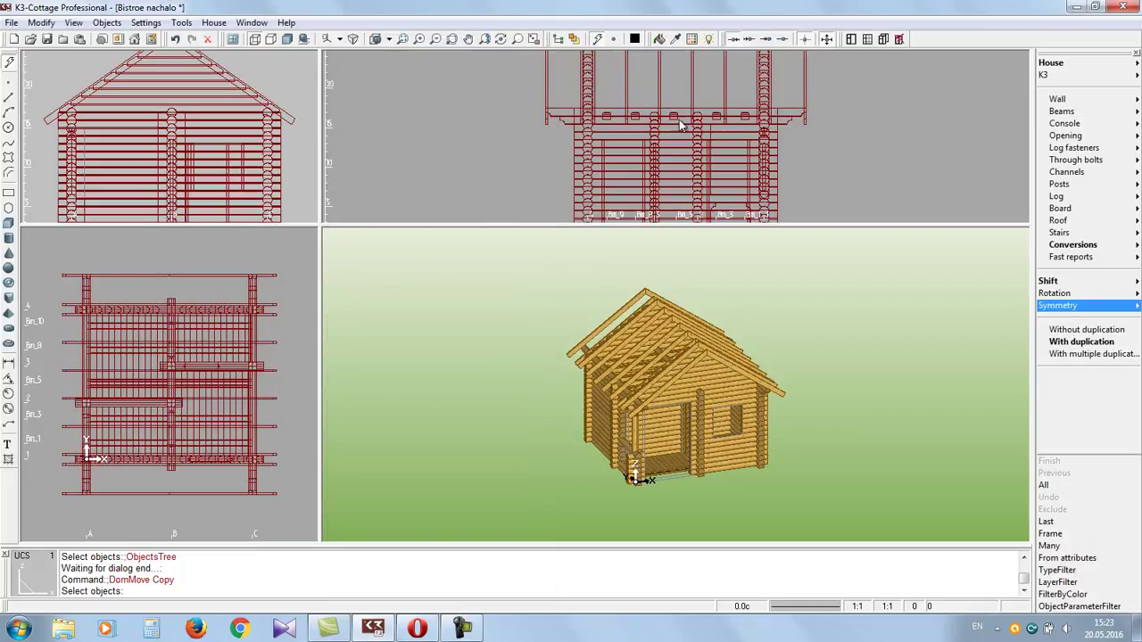
Maximize the 3D viewport, then orbit and zoom the house to look down on the rafters
left_click(530, 100)
left_click(533, 38)
left_click(496, 40)
left_click_drag(571, 368, 770, 501)
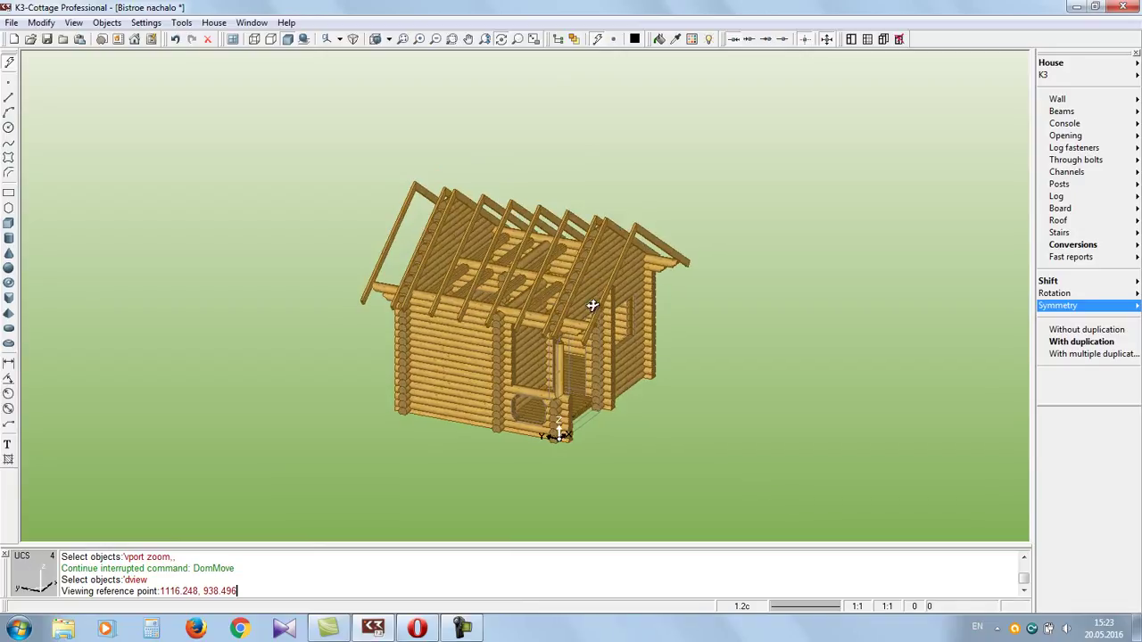
left_click_drag(583, 306, 553, 411)
left_click(553, 411)
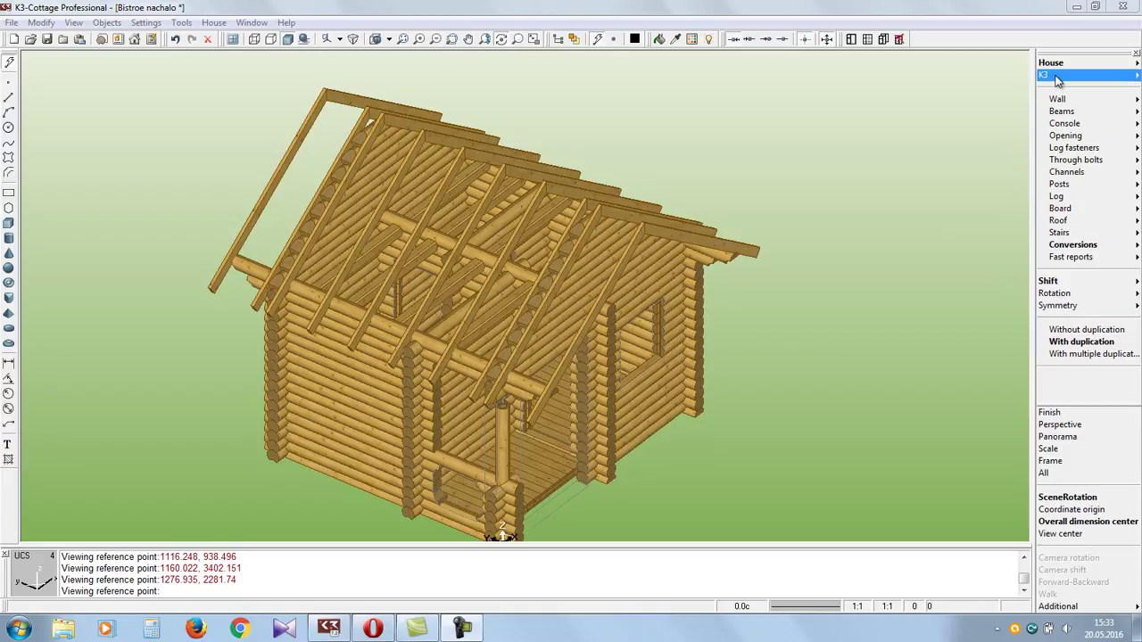
Ungroup the rafter group with K3 > Ungroup, picking it in the 3D view
left_click(1057, 80)
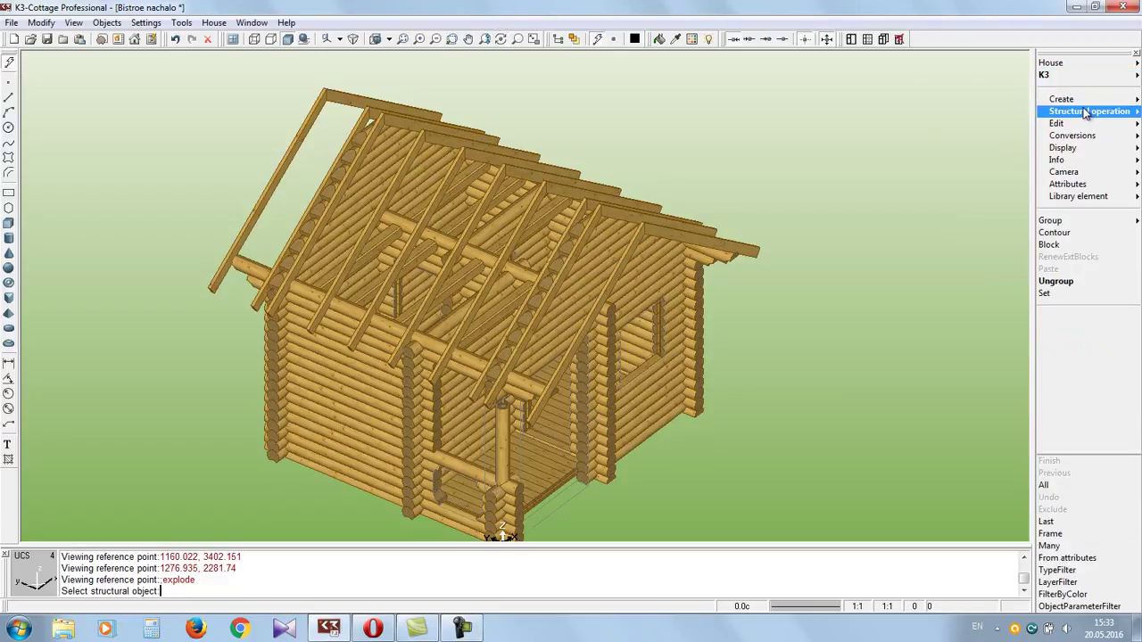
left_click(1074, 281)
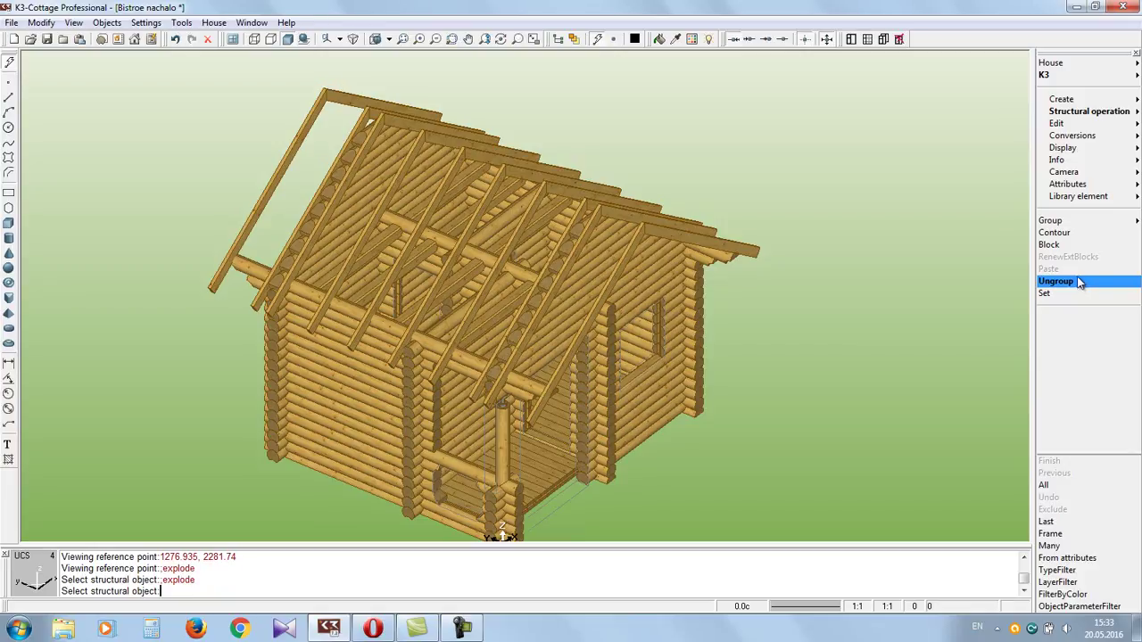
left_click(606, 295)
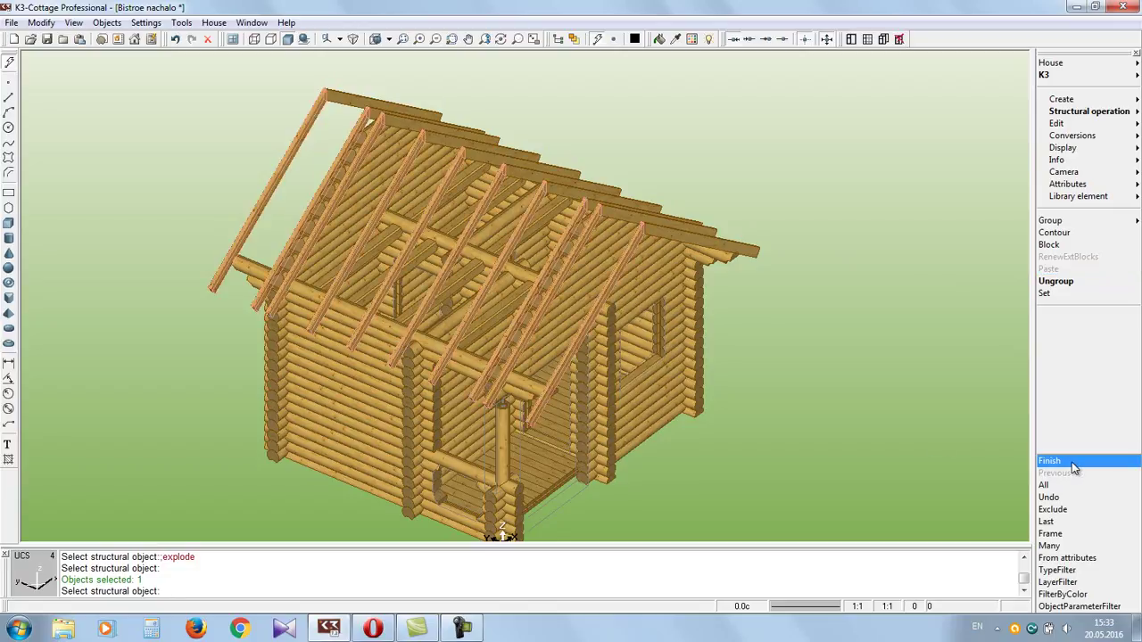
left_click(1072, 462)
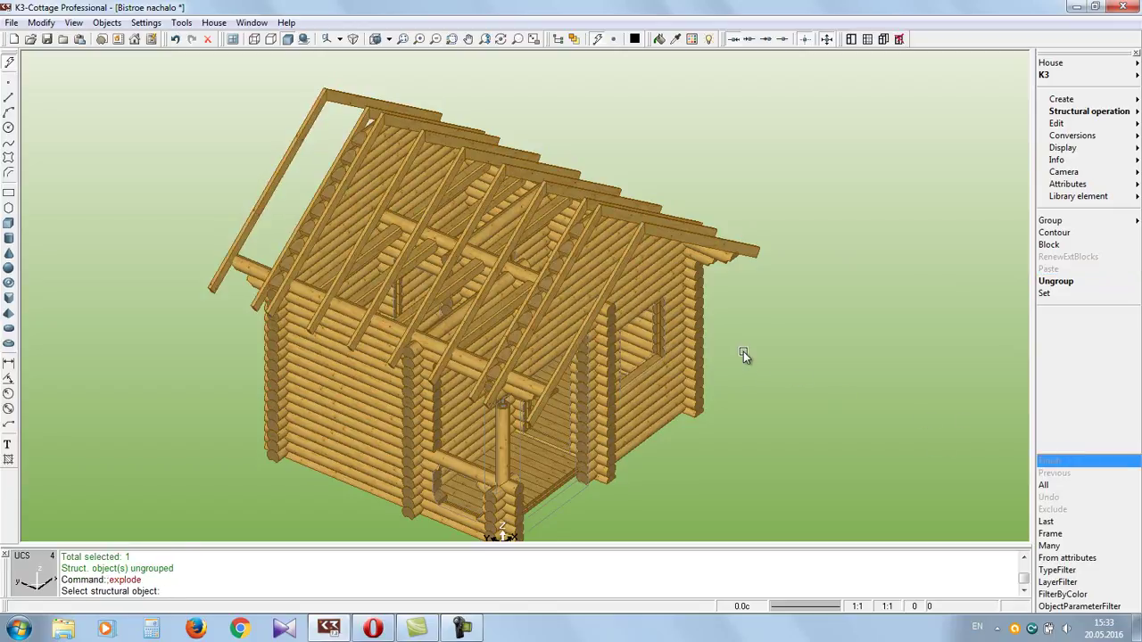
left_click(829, 308)
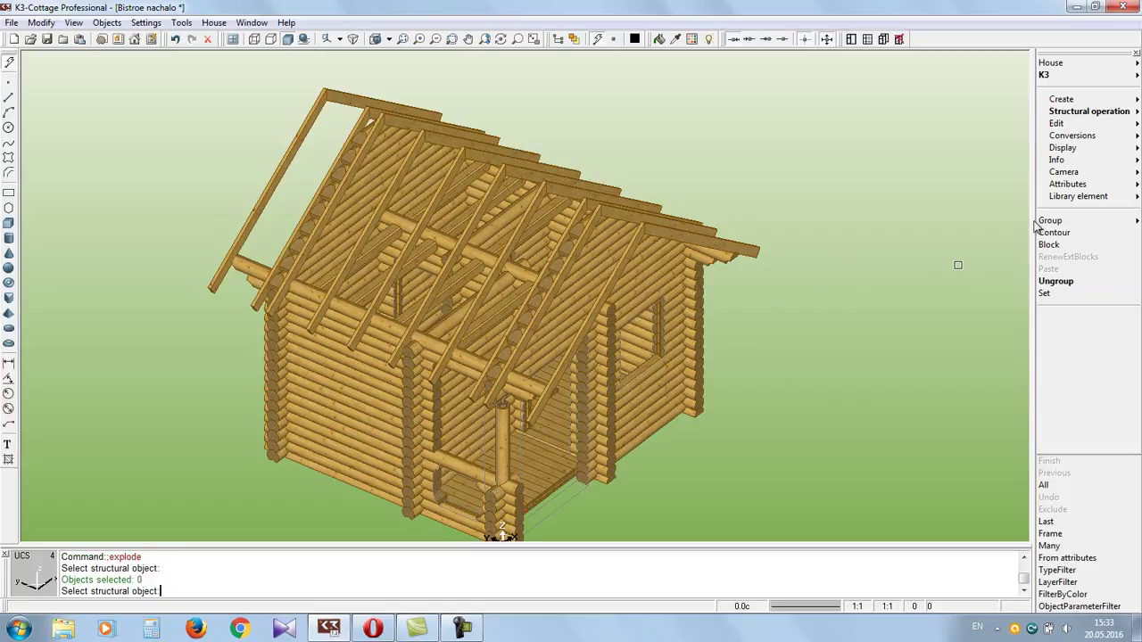
Select one rafter board to move without duplication
left_click(1050, 63)
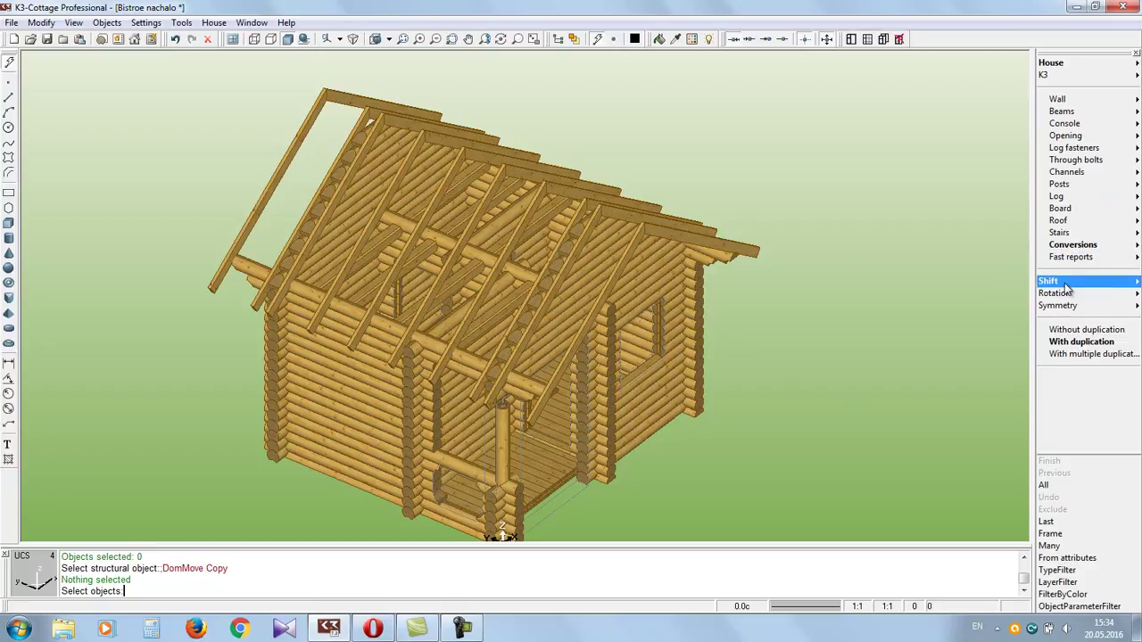
left_click(1103, 330)
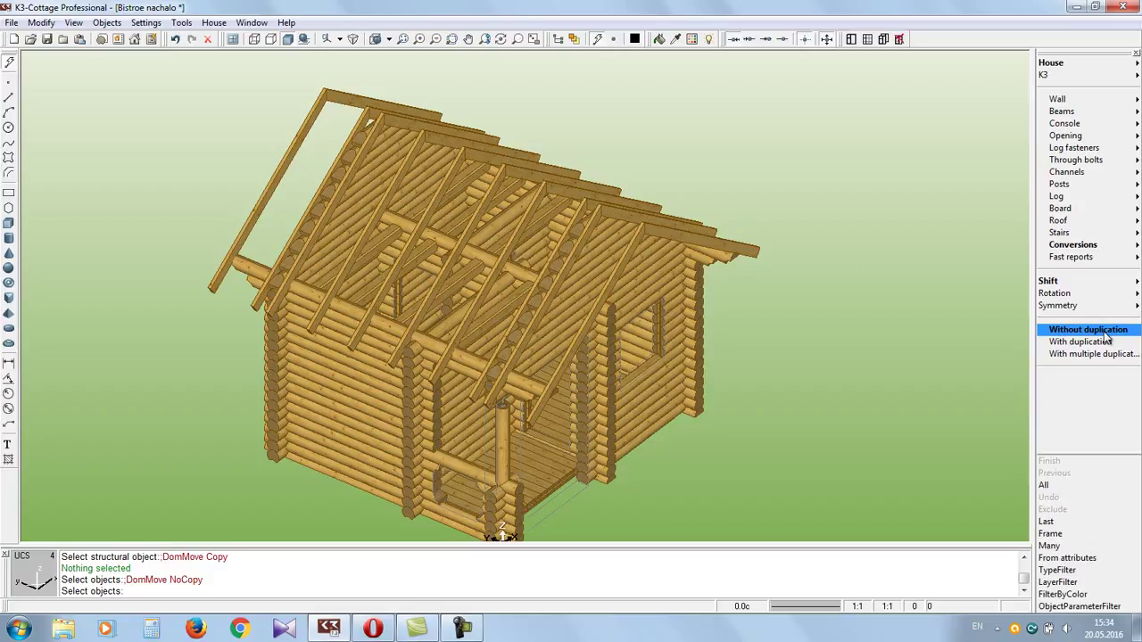
left_click(617, 276)
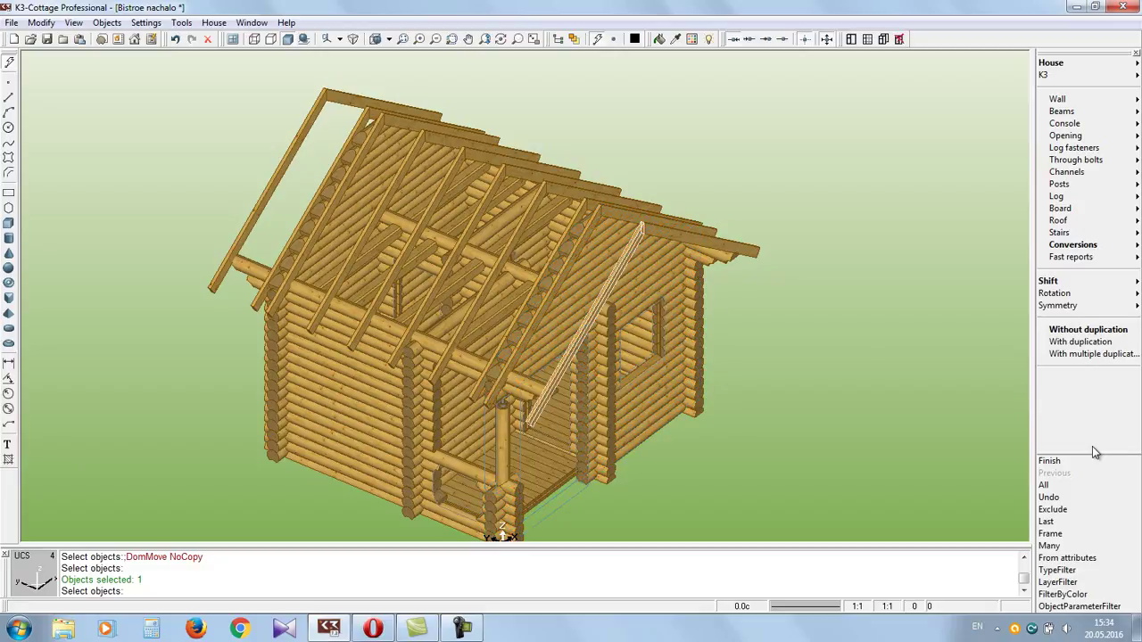
left_click(1076, 461)
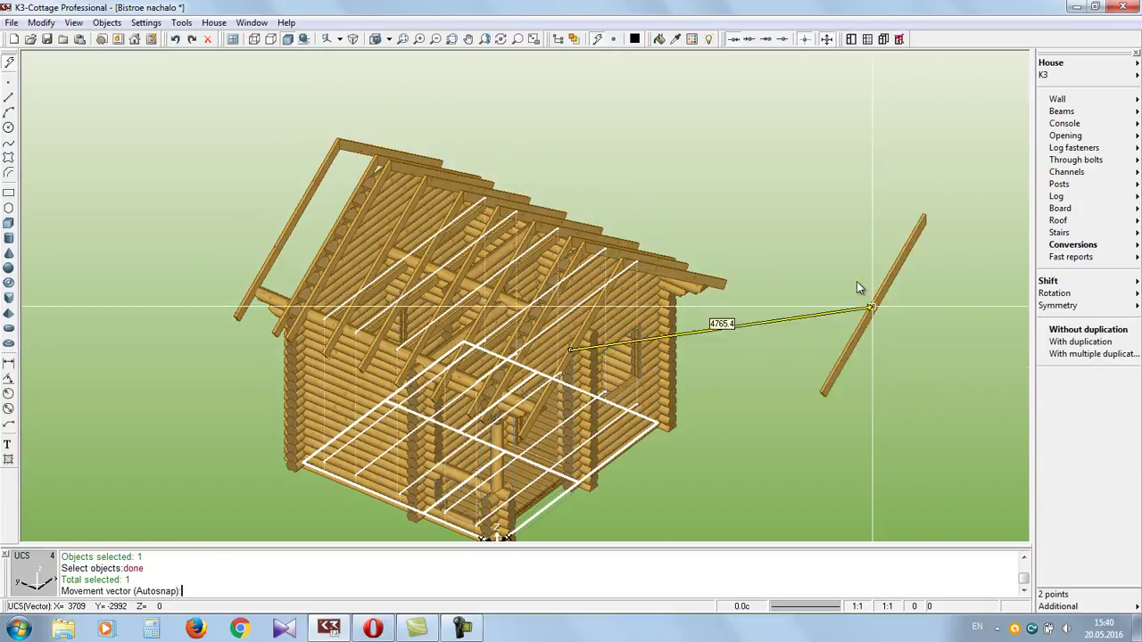
Split into four views and move the rafter by -734.478, 1218, -3443.967 in the front view
left_click(533, 39)
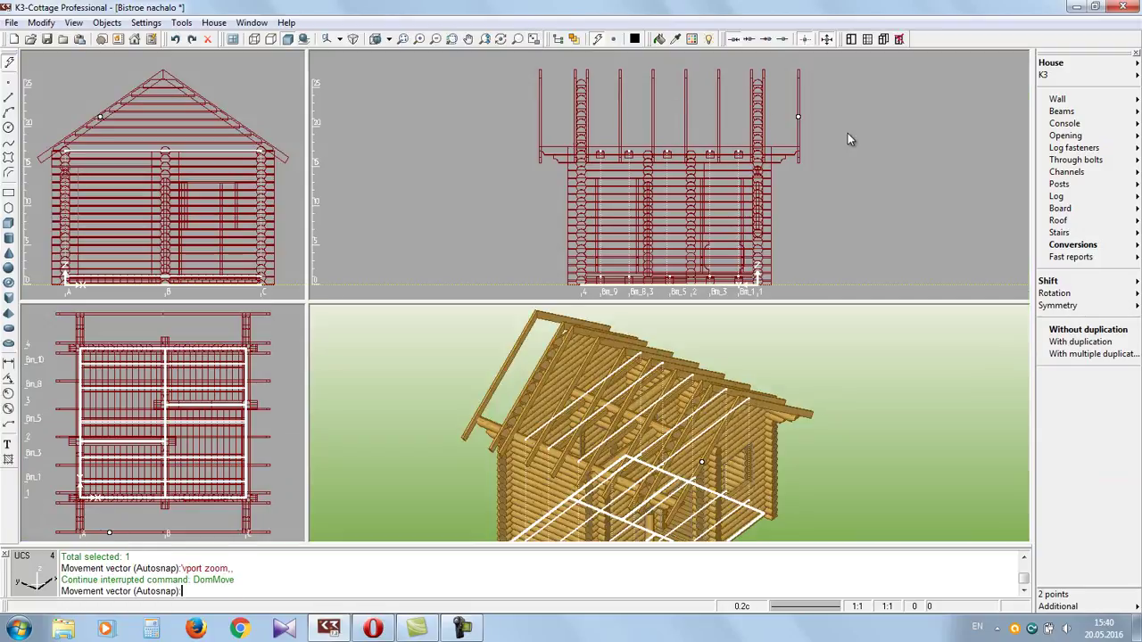
left_click(853, 139)
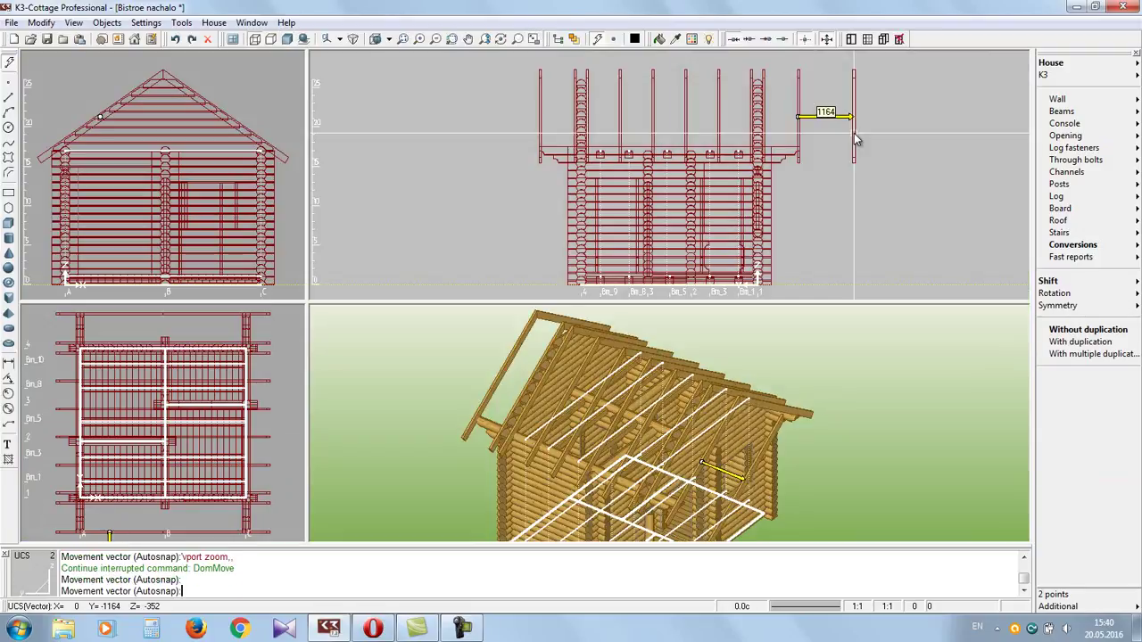
left_click(801, 125)
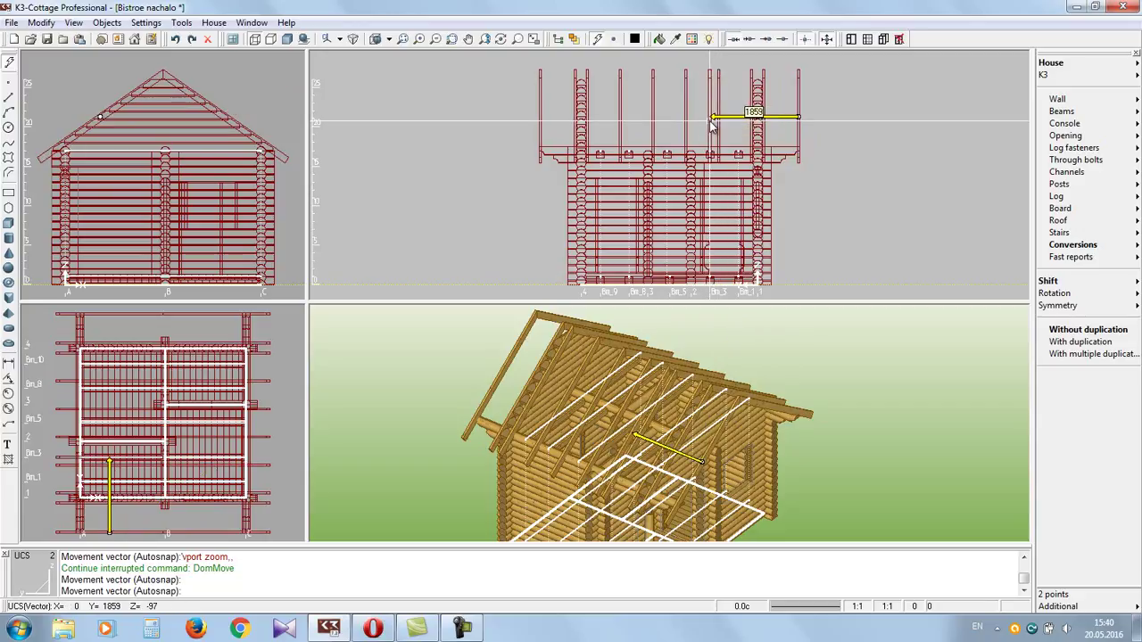
key("Escape")
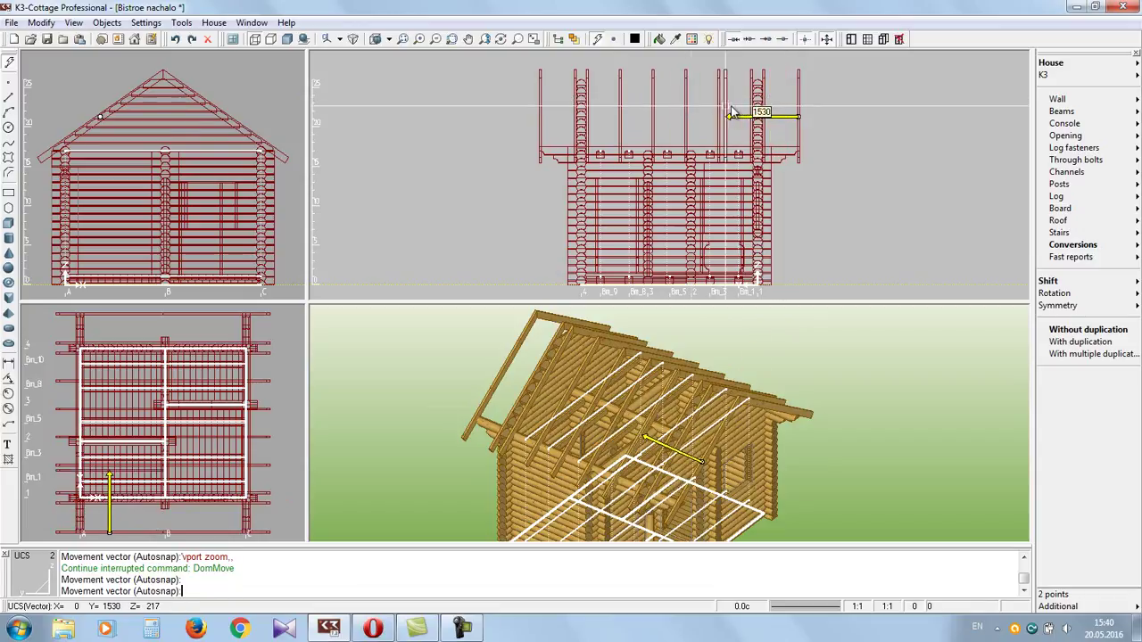
left_click(784, 115)
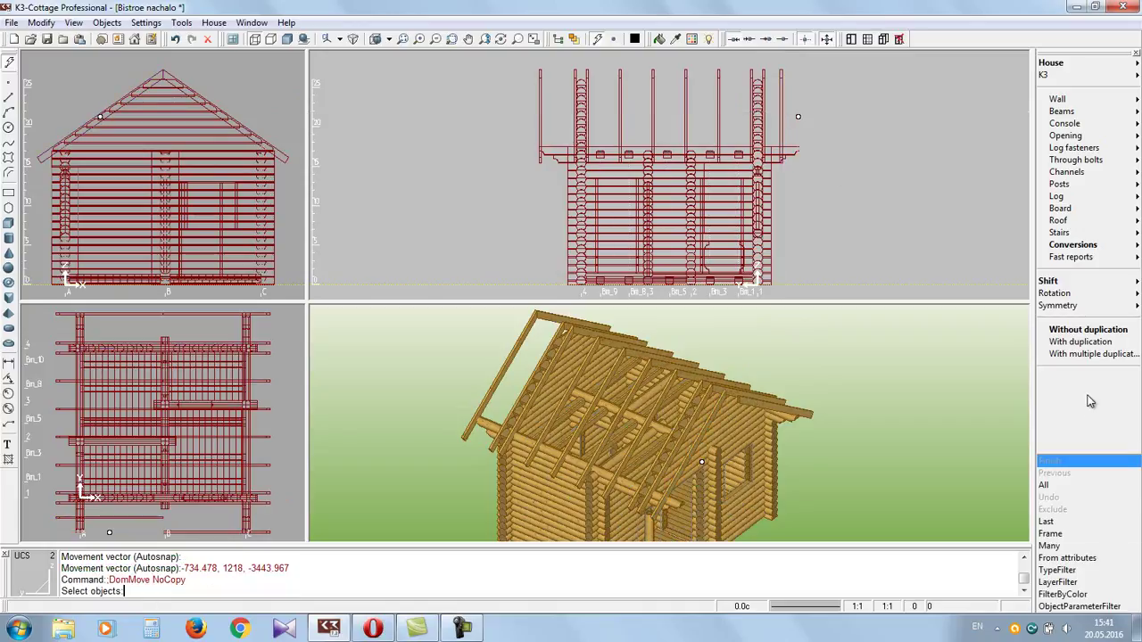
left_click(1074, 486)
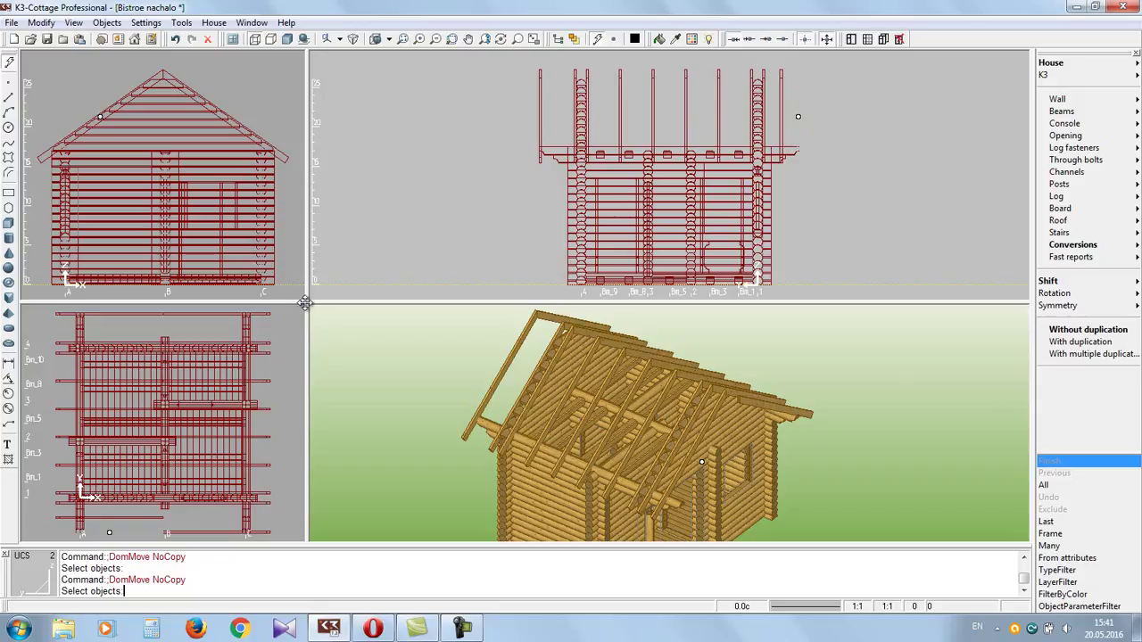
Enlarge the 3-D view and orbit the house to look down on the roof
left_click_drag(304, 303, 214, 138)
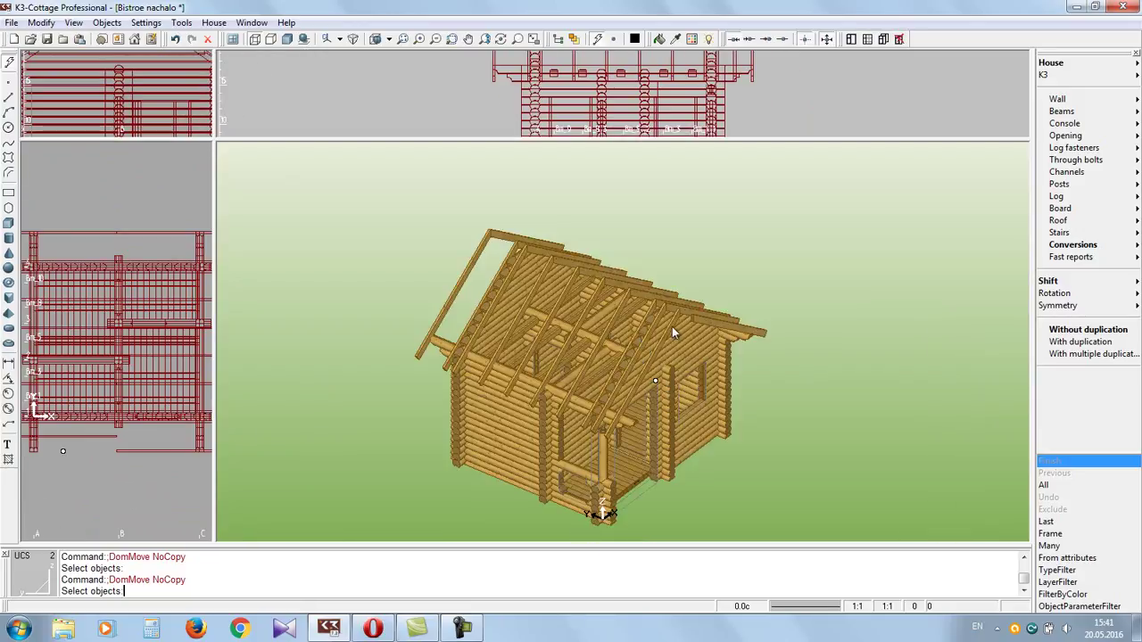
left_click(675, 331)
left_click(486, 40)
left_click_drag(692, 412, 803, 363)
left_click_drag(677, 418, 660, 393)
Start rotate-with-duplication and pick the rafter board to copy
left_click(175, 40)
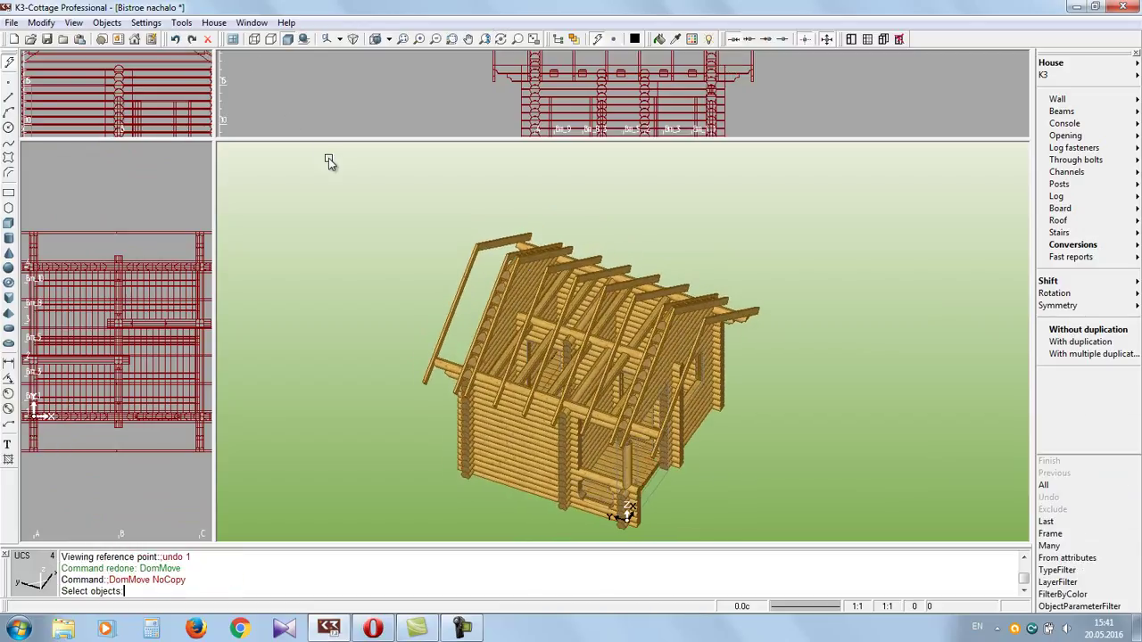
left_click(1076, 301)
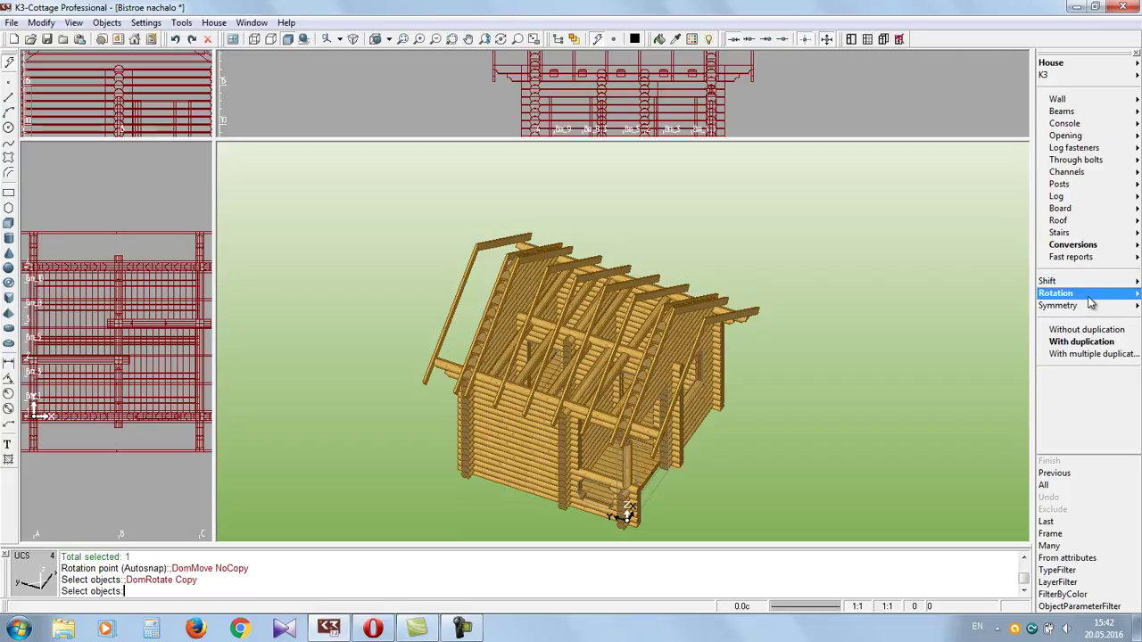
left_click(1103, 344)
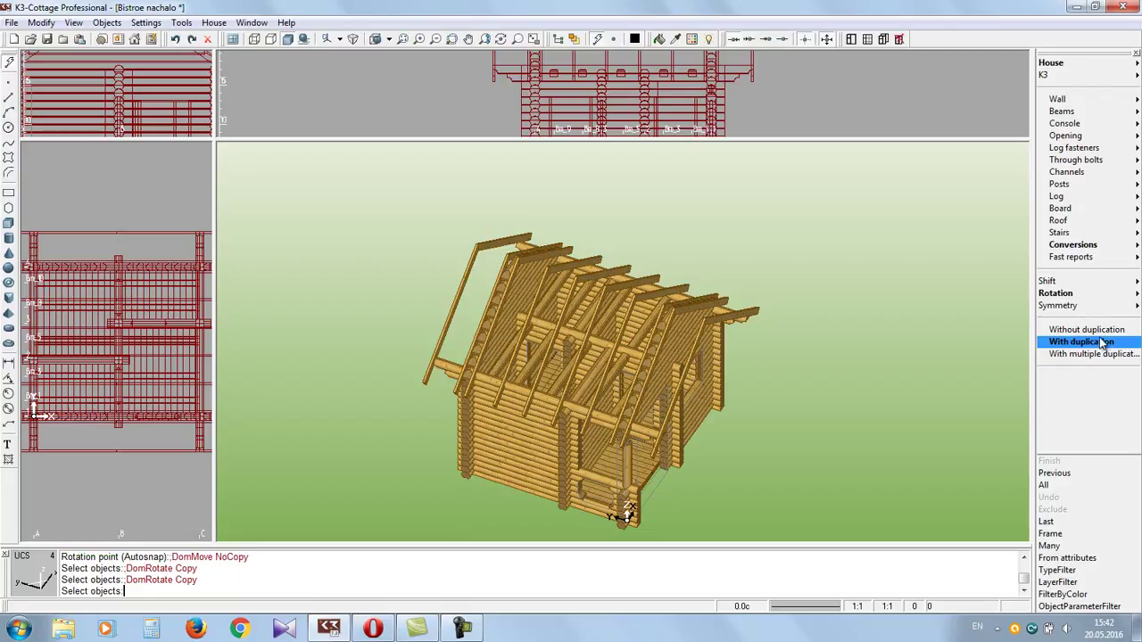
left_click(689, 373)
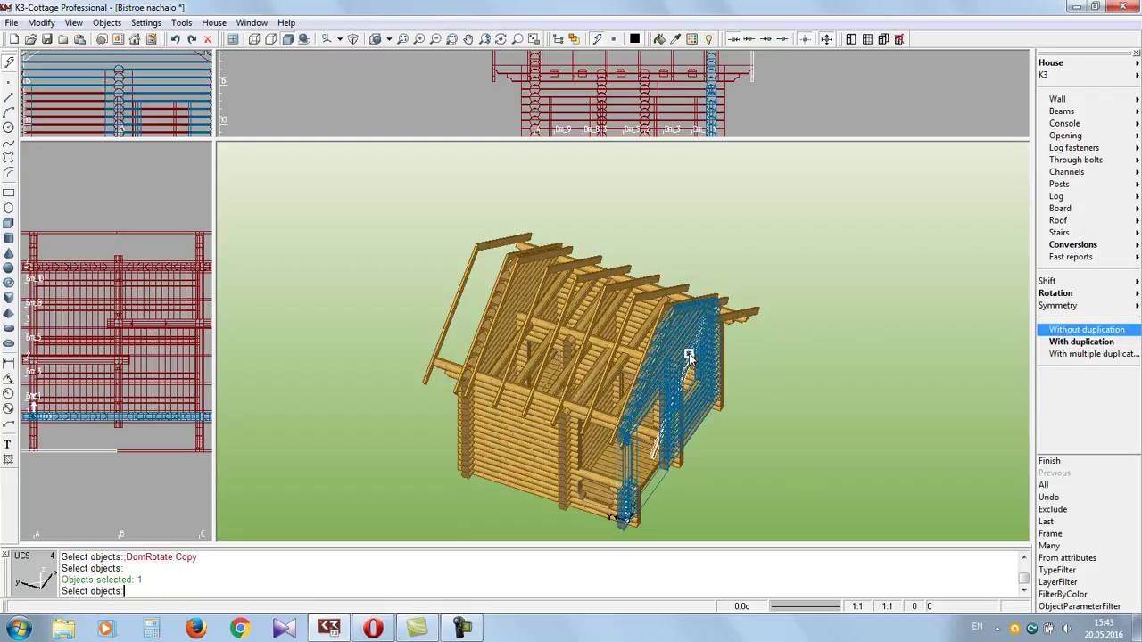
Copy the board rotated 180° about its end point (-586.036, -880, 2677.769)
left_click(1099, 469)
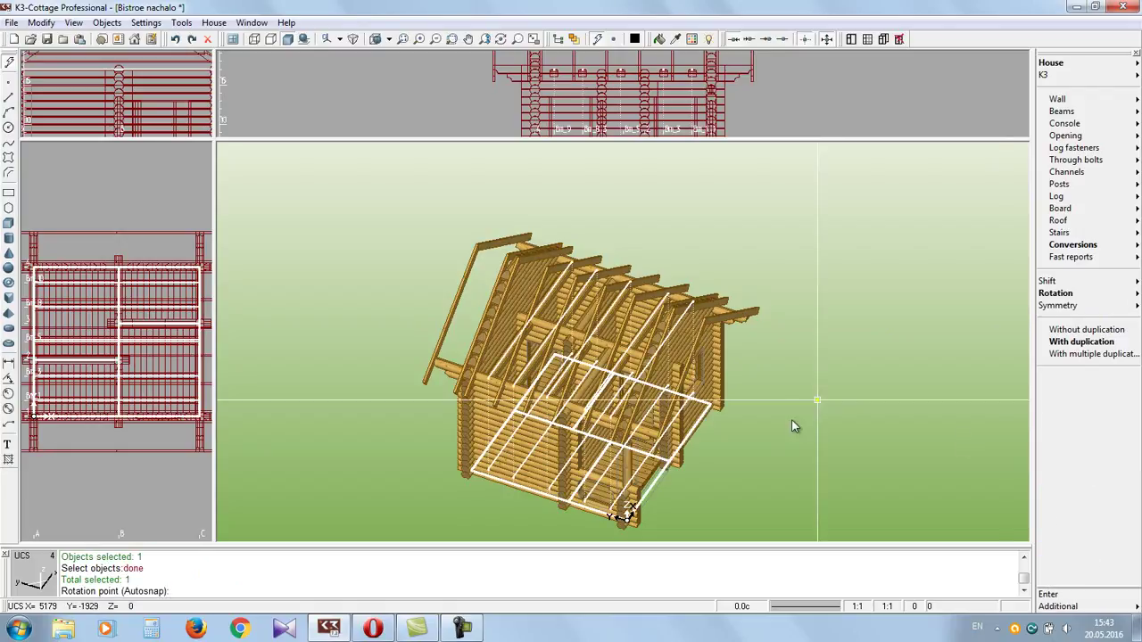
scroll(689, 460, "up", 6)
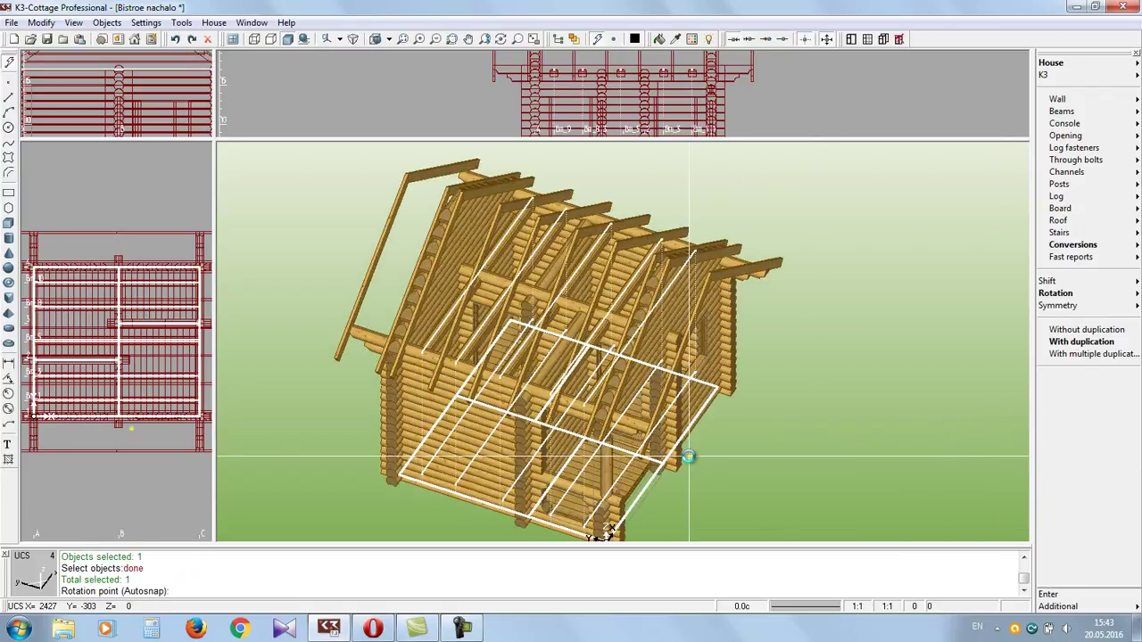
scroll(684, 457, "up", 2)
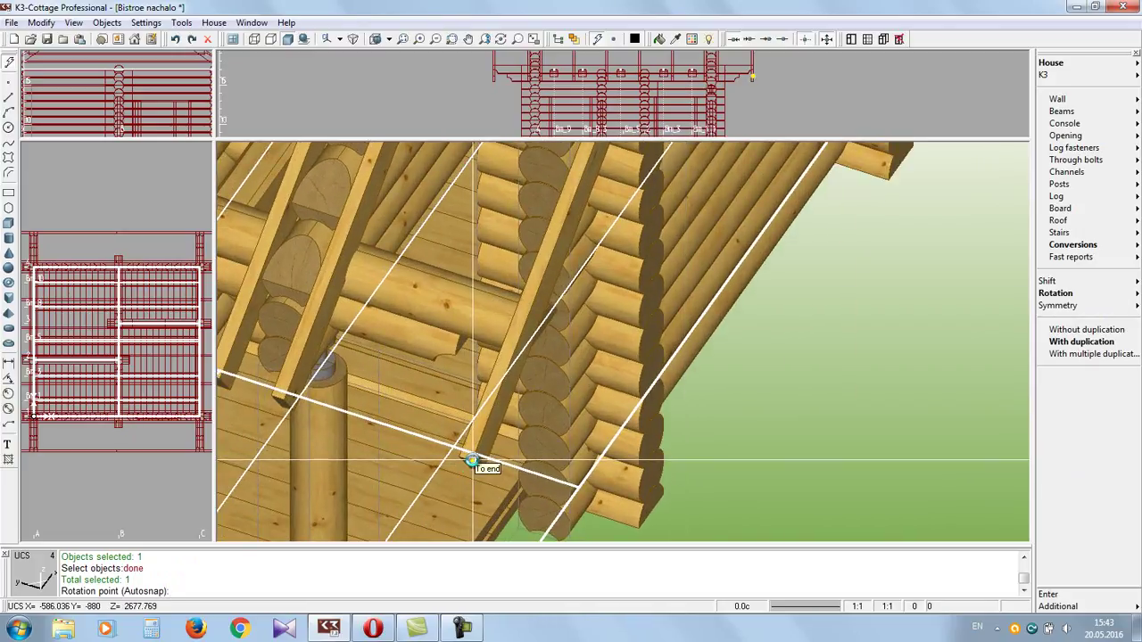
left_click(470, 460)
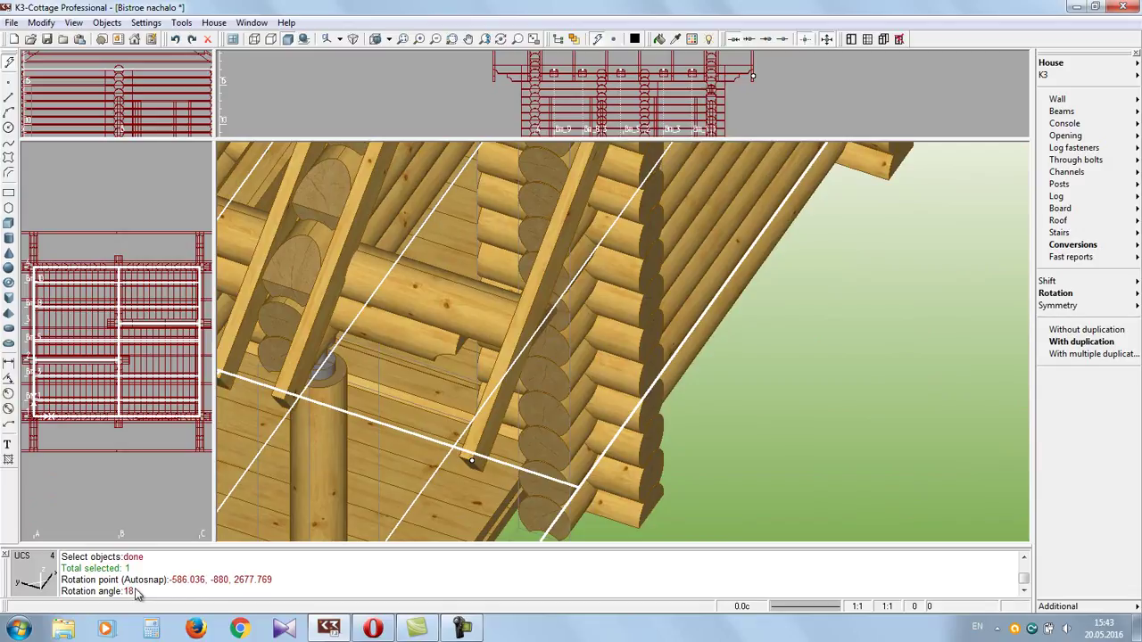
key("Return")
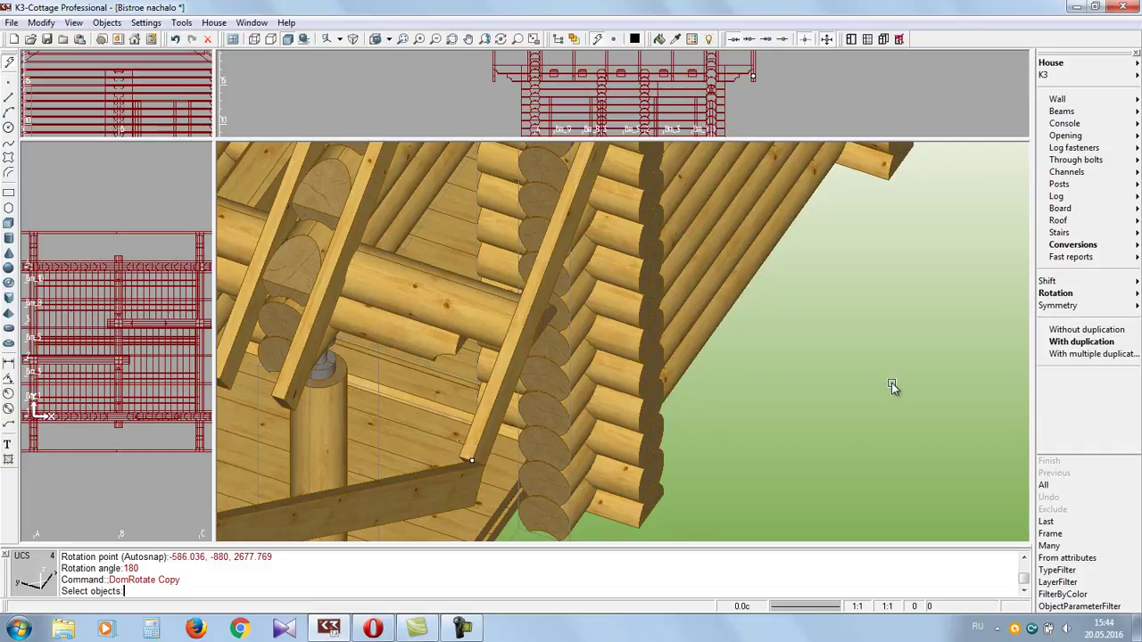
Restore the 3-D view as a single full-size viewport
left_click(532, 39)
scroll(548, 238, "down", 3)
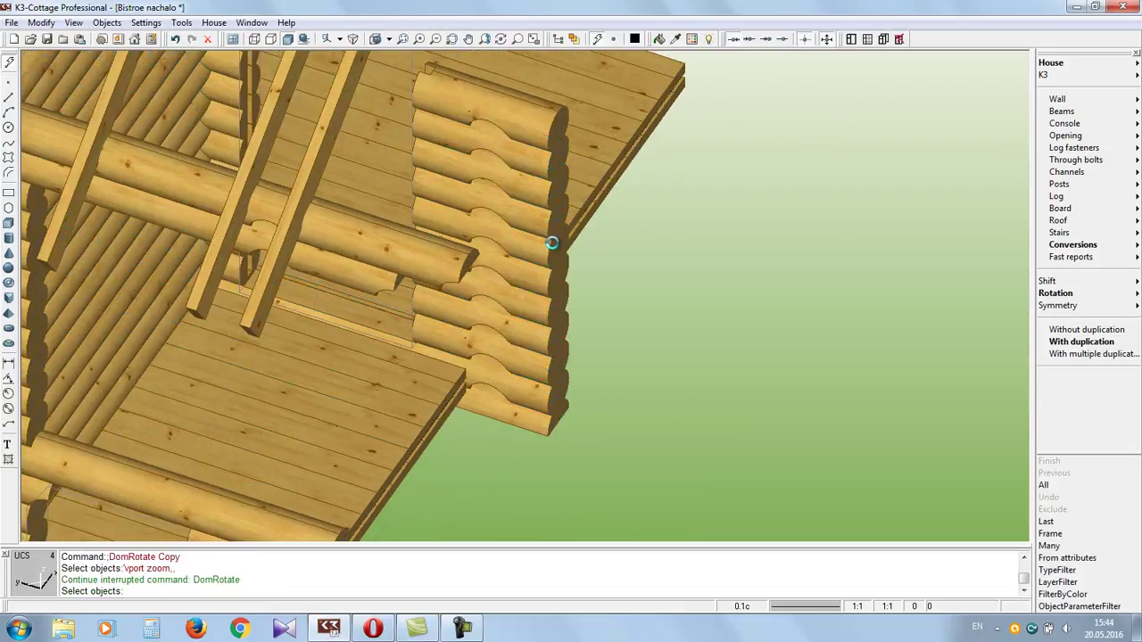
scroll(548, 238, "down", 5)
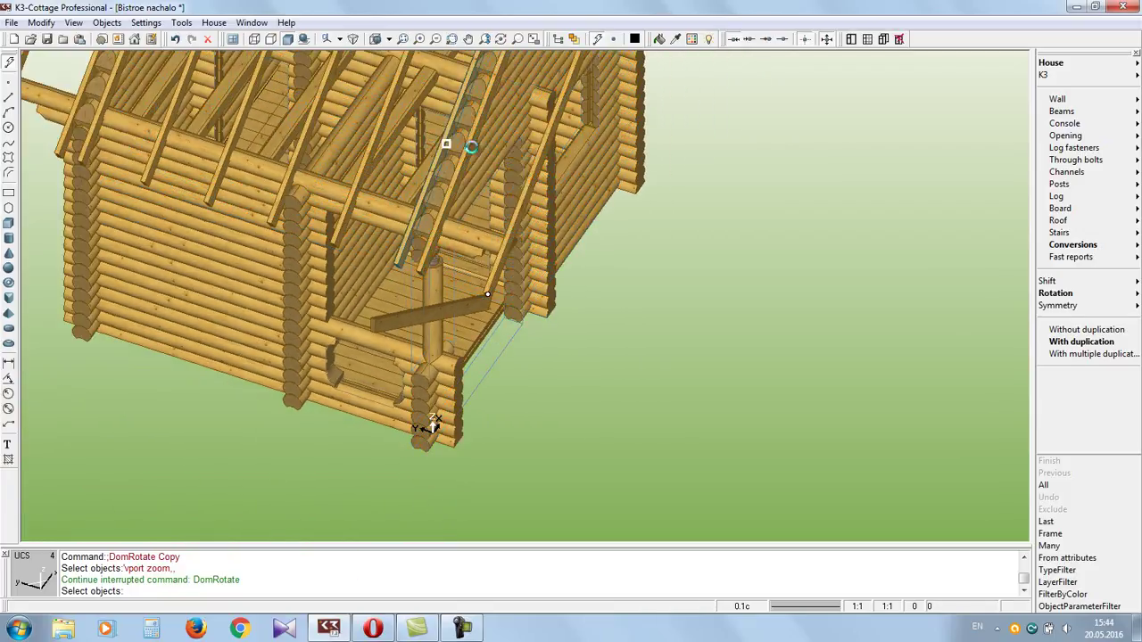
Orbit, pan and zoom around the roof rafters to inspect the rotated board copy
left_click(501, 39)
left_click_drag(718, 305, 576, 161)
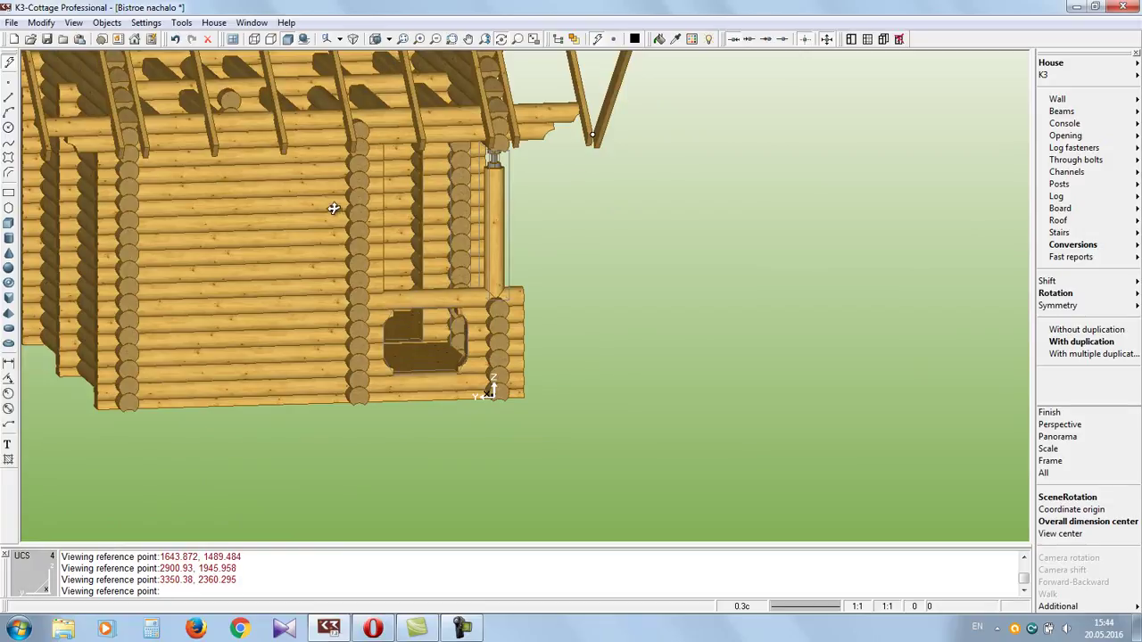
left_click_drag(317, 195, 513, 372)
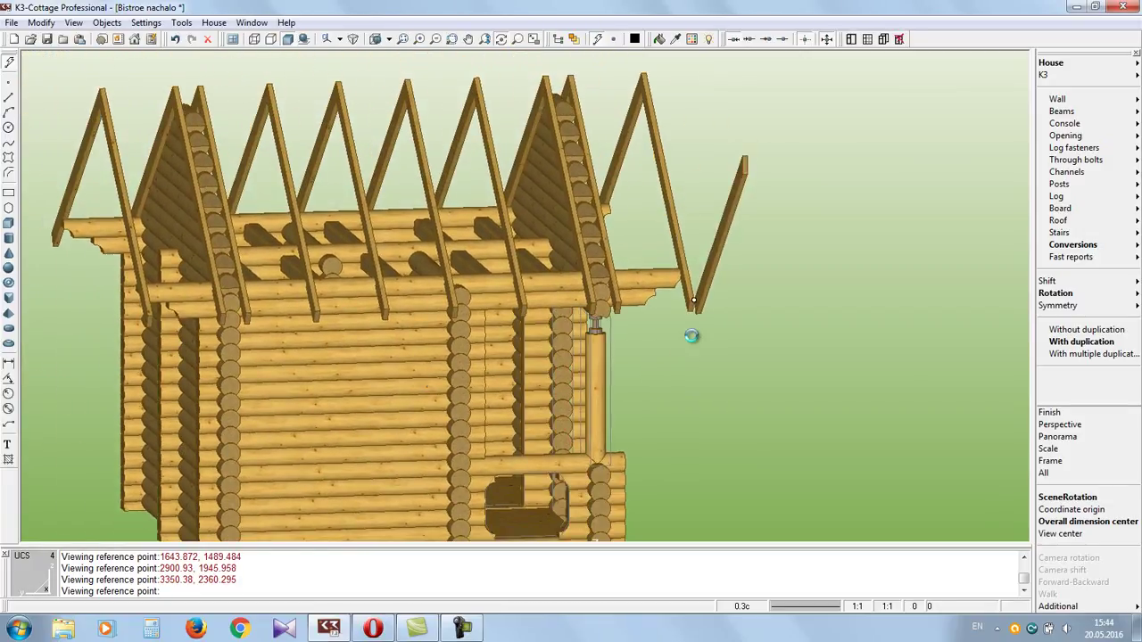
scroll(688, 343, "up", 6)
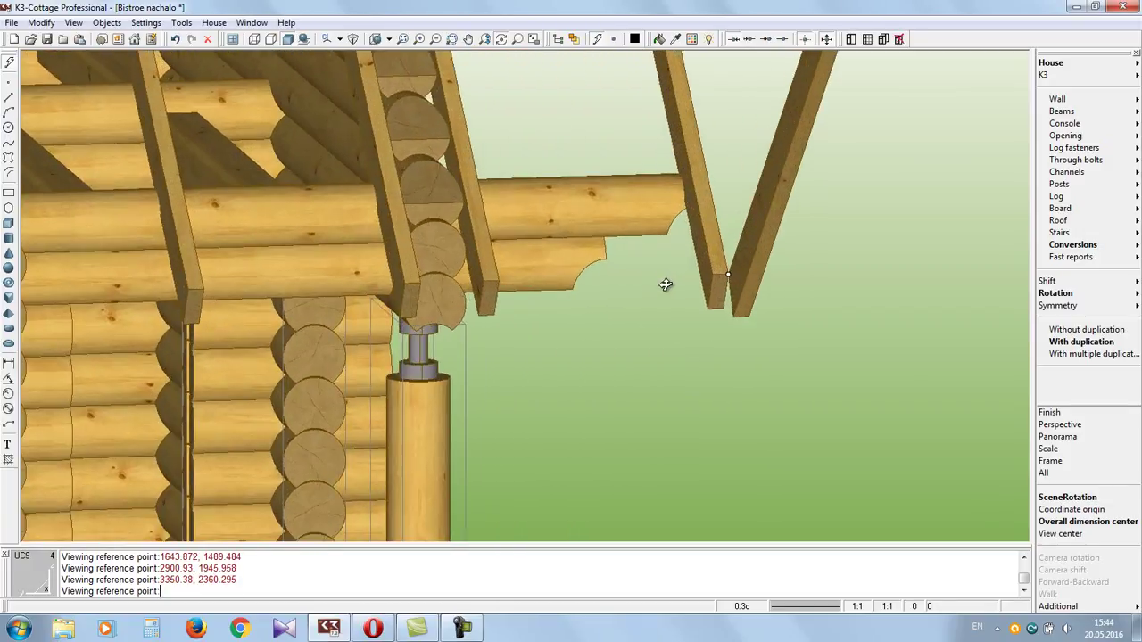
left_click_drag(665, 284, 487, 387)
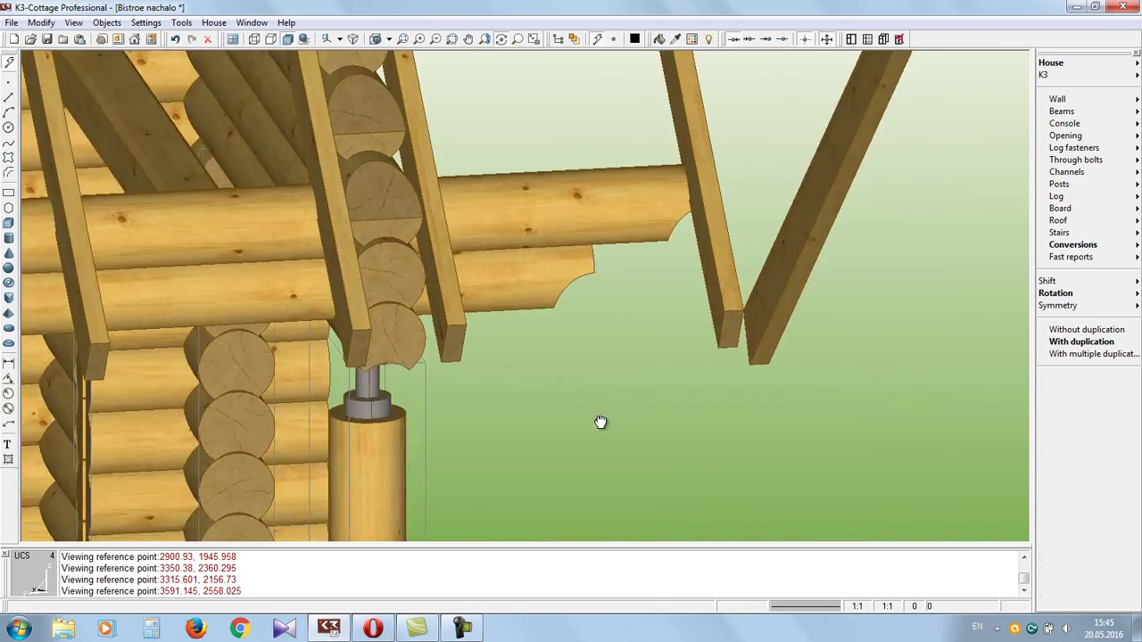
left_click_drag(597, 420, 212, 237)
left_click(212, 237)
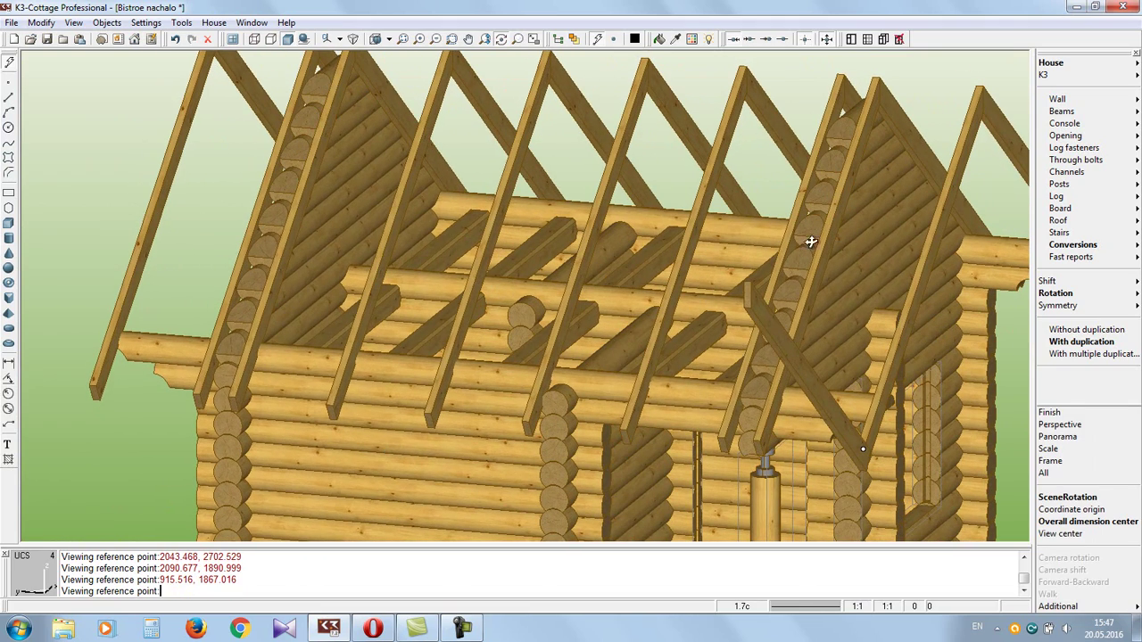
left_click_drag(595, 490, 784, 500)
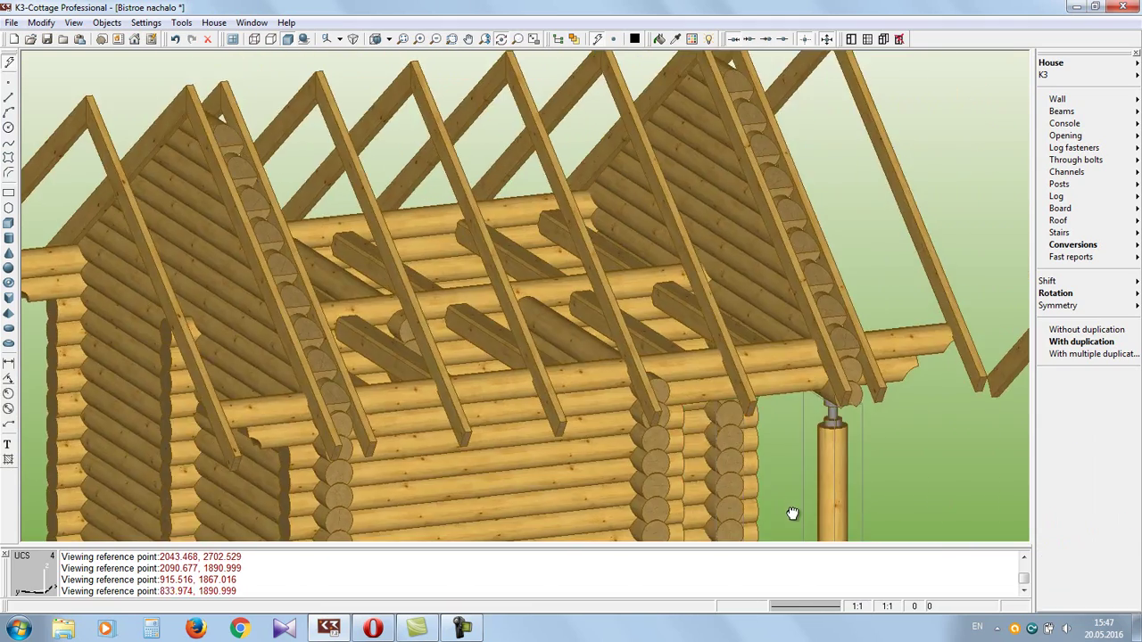